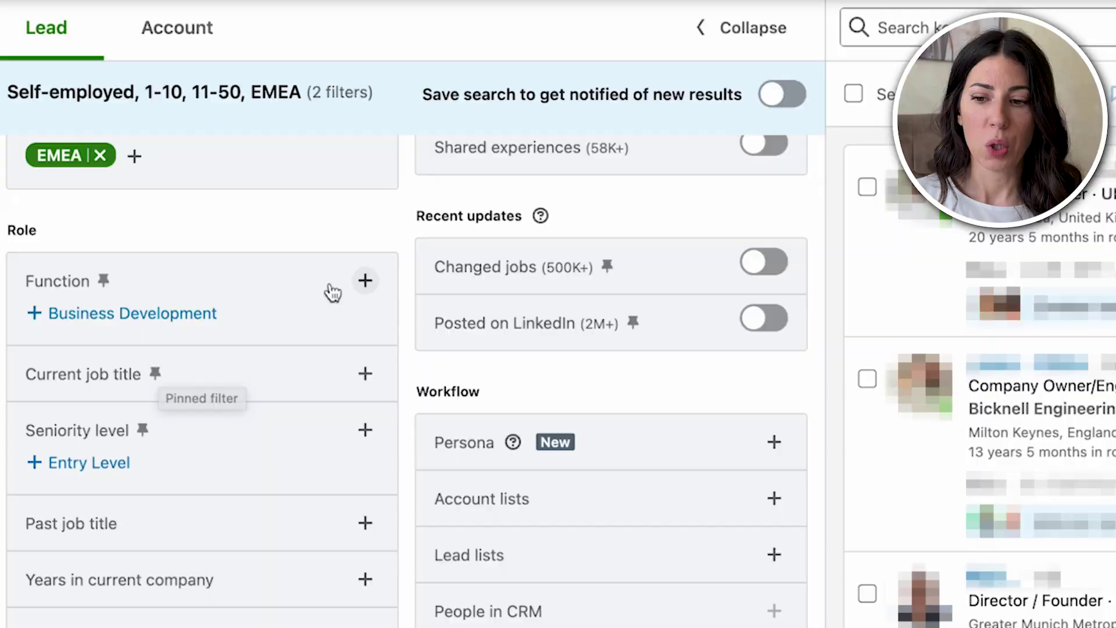
Step: Try narrowing the leads by including the Finance function, and remove that function filter again
click(362, 281)
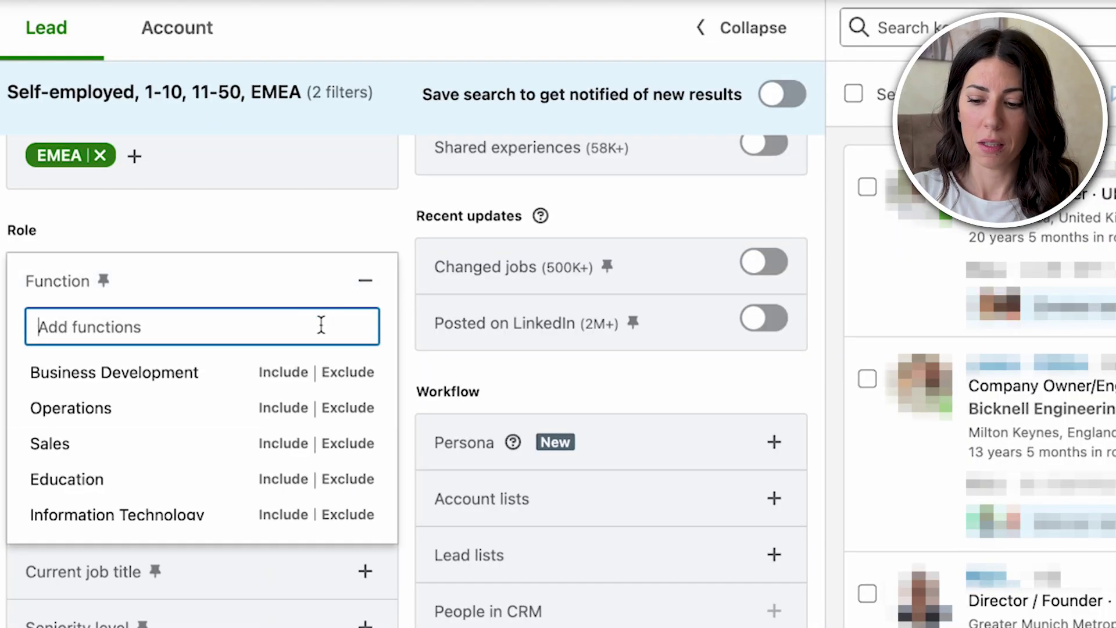
text(FINAN)
click(294, 372)
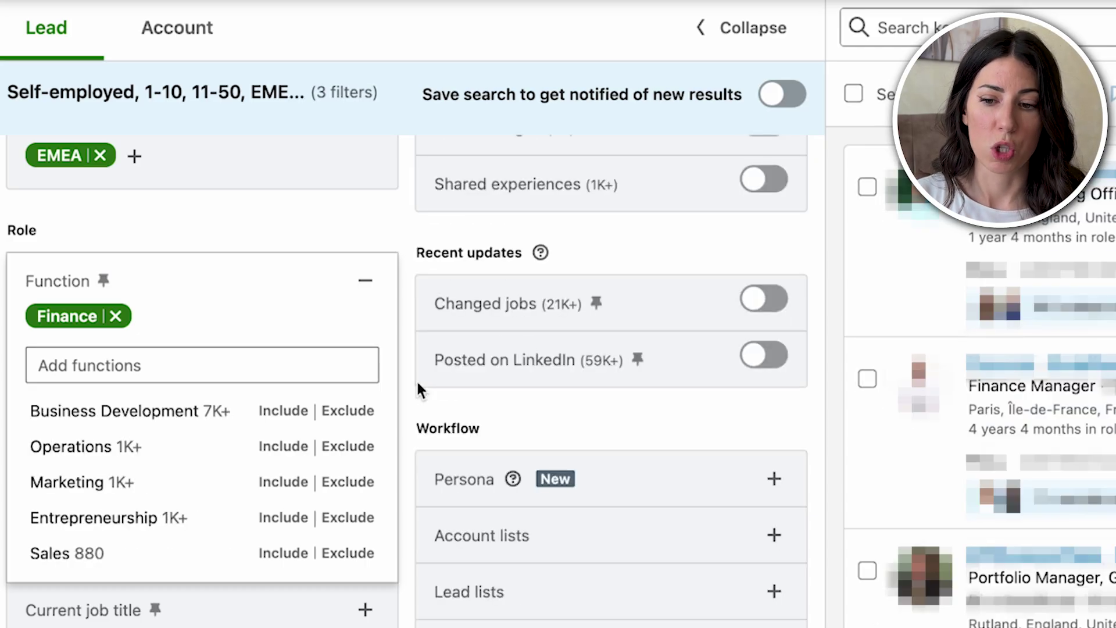
click(119, 318)
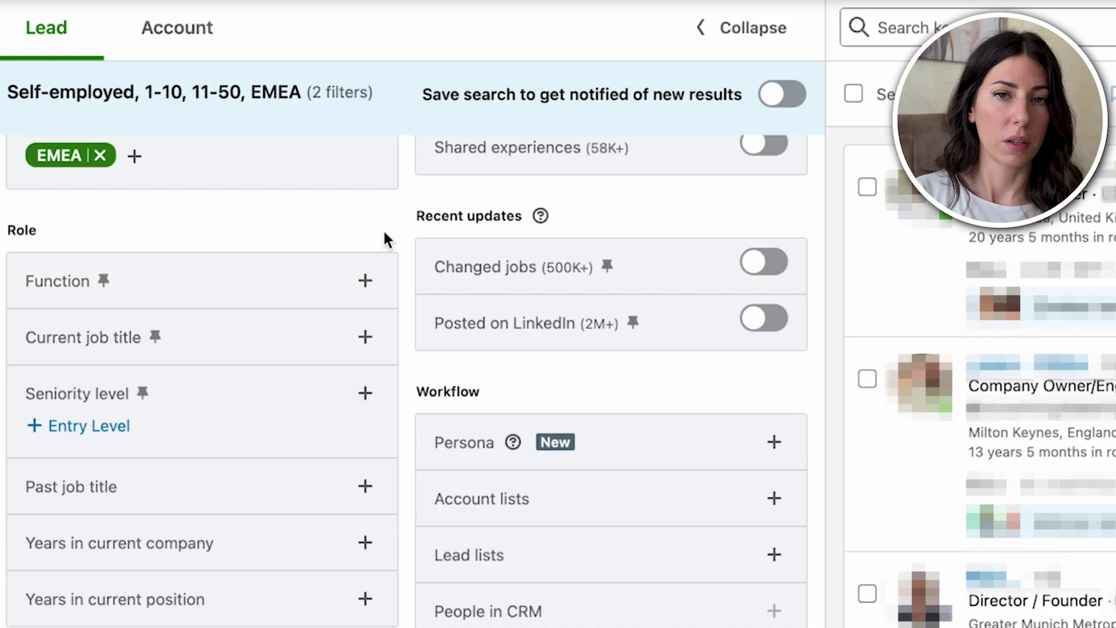
Step: Include Chief Executive Officer, Co-Founder and Owner in the current job title filter
scroll(82, 326, down, 1)
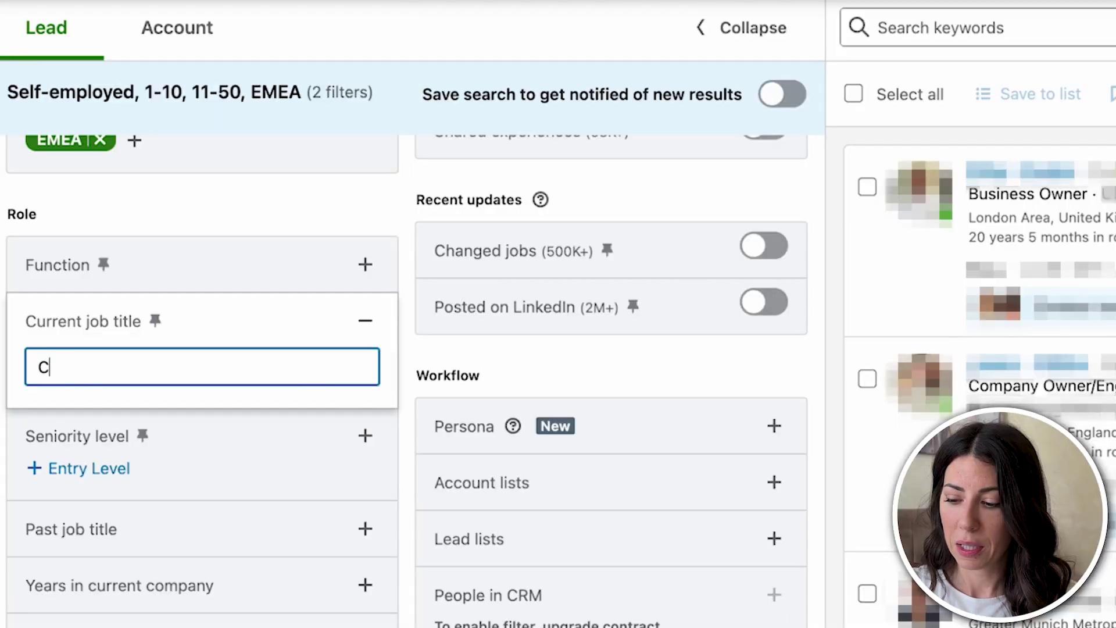
click(263, 407)
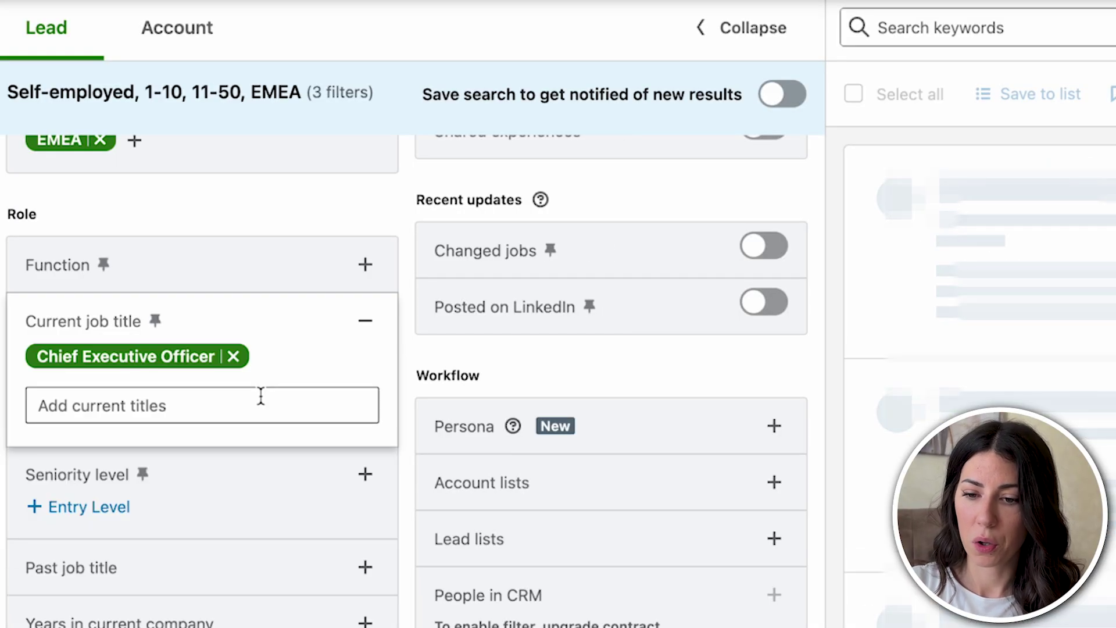
text(Co fo)
key(Down)
key(Down)
key(Down)
key(Return)
text(O)
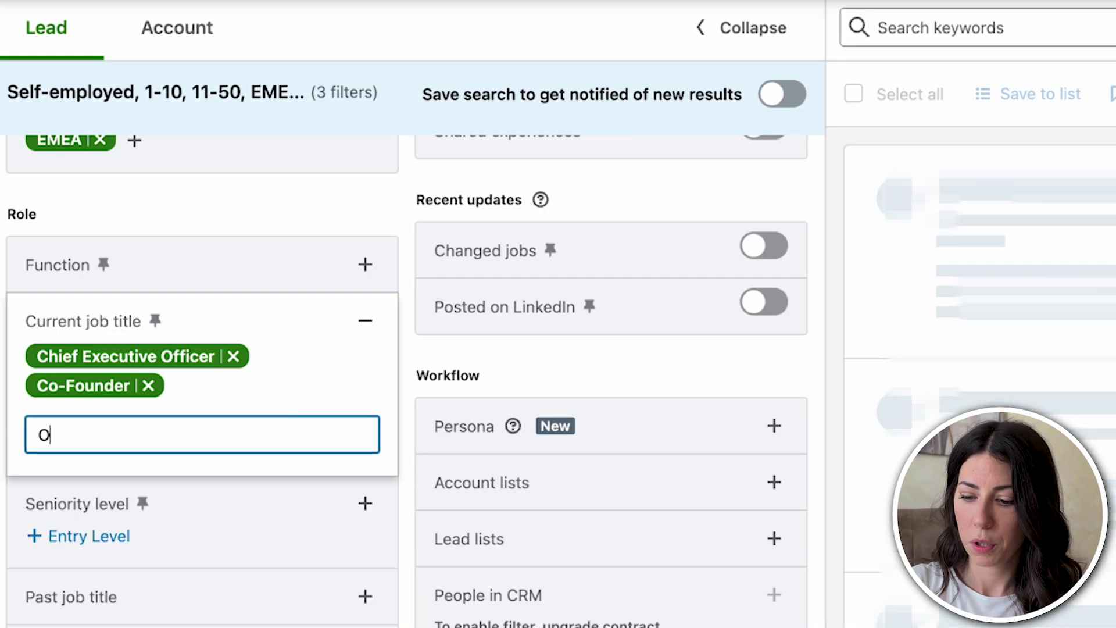
click(405, 456)
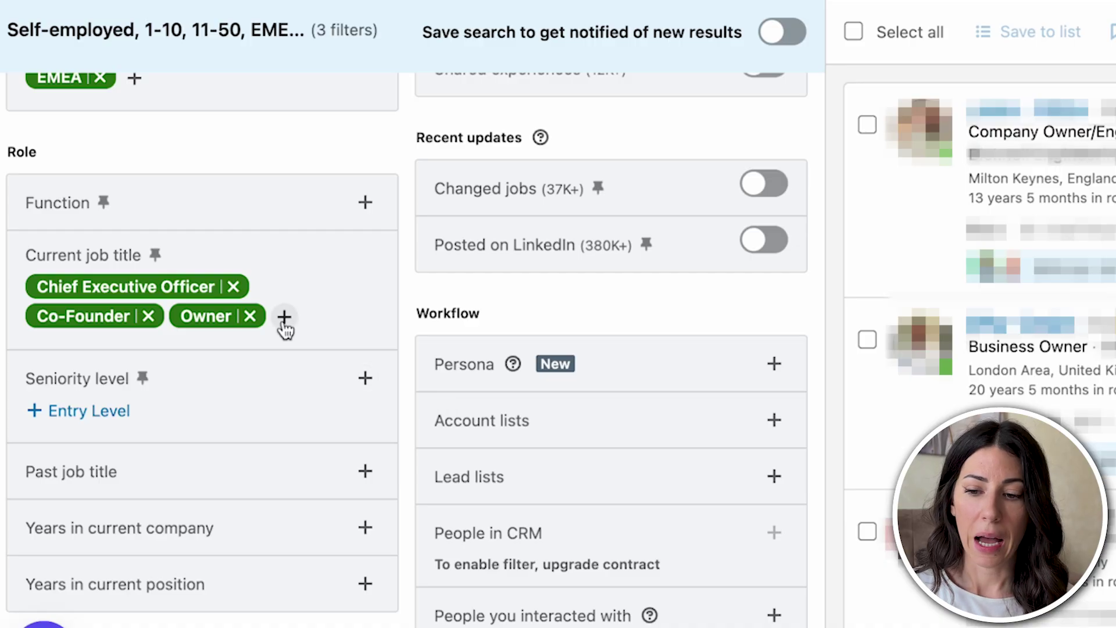
Step: Exclude the title Intern in the current job title filter
click(284, 318)
text(int)
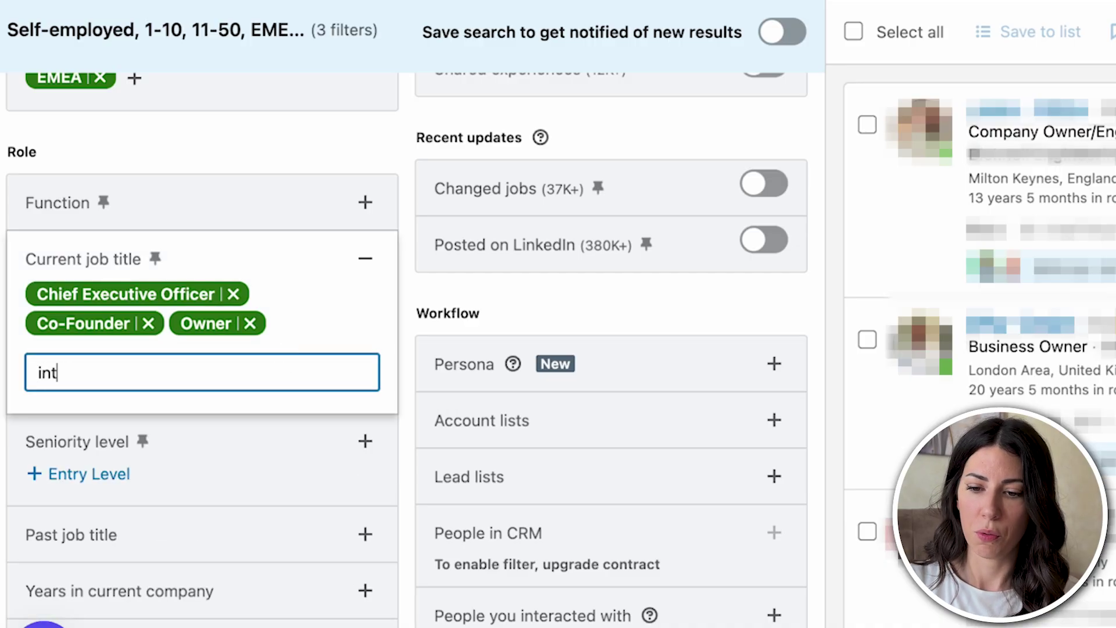
text(er)
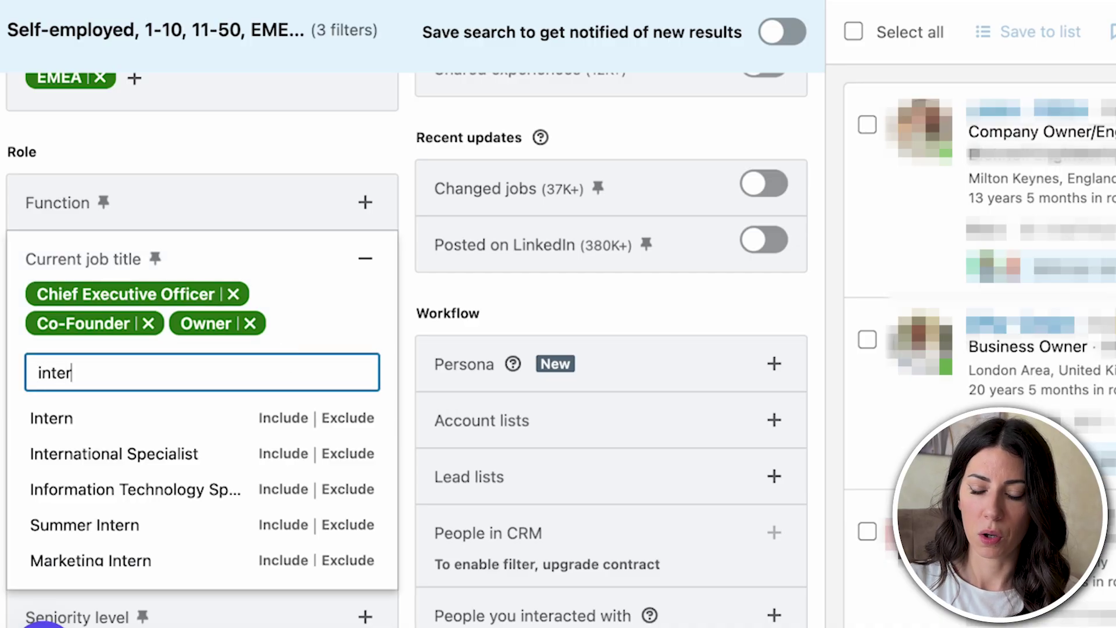
click(349, 419)
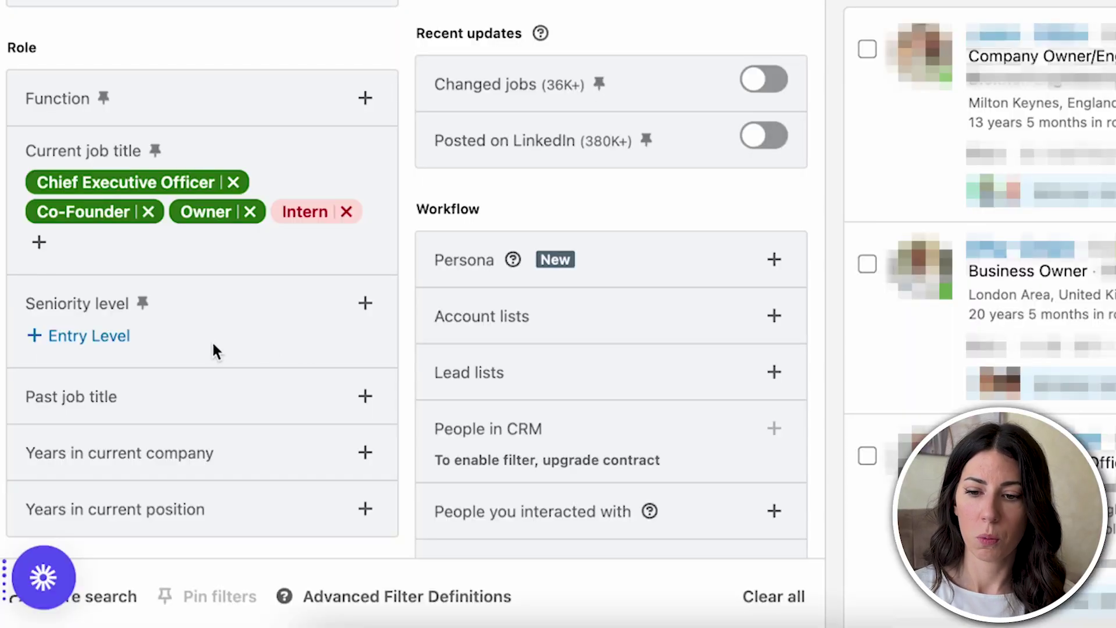
Step: Try including the Director, Senior and Vice President seniority levels, and clear the seniority selections
click(87, 335)
click(141, 332)
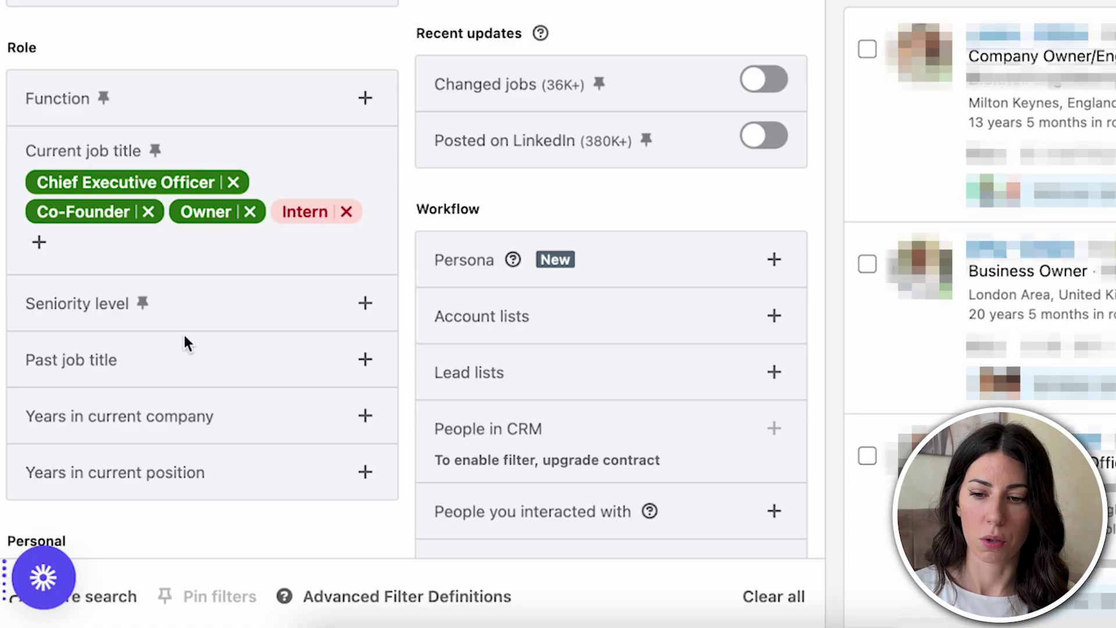
click(183, 329)
scroll(293, 406, down, 1)
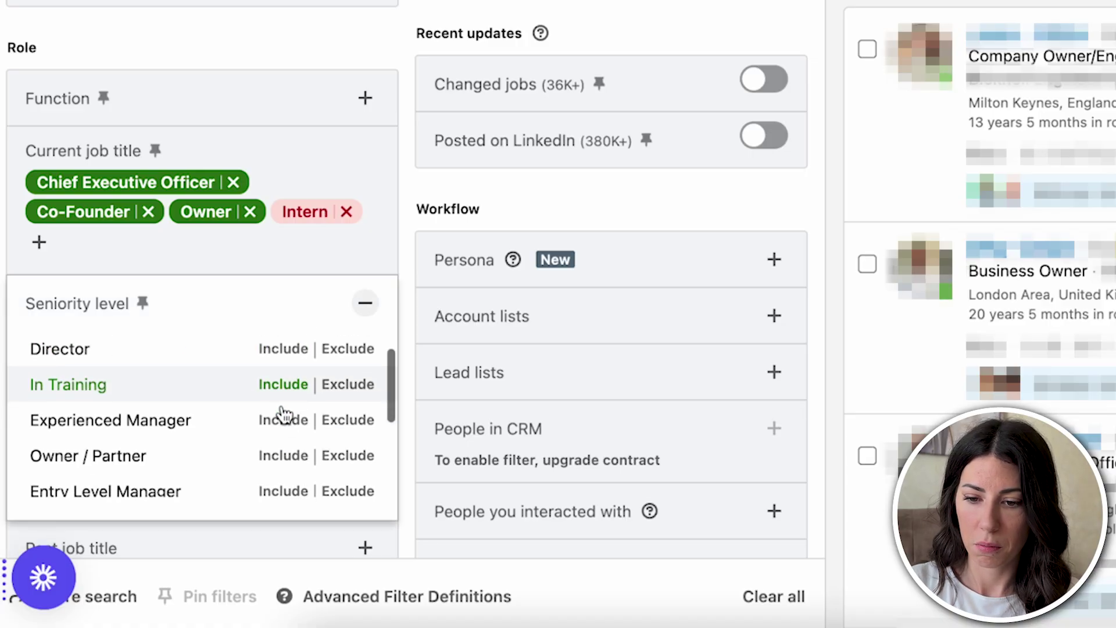
click(282, 355)
scroll(279, 442, up, 3)
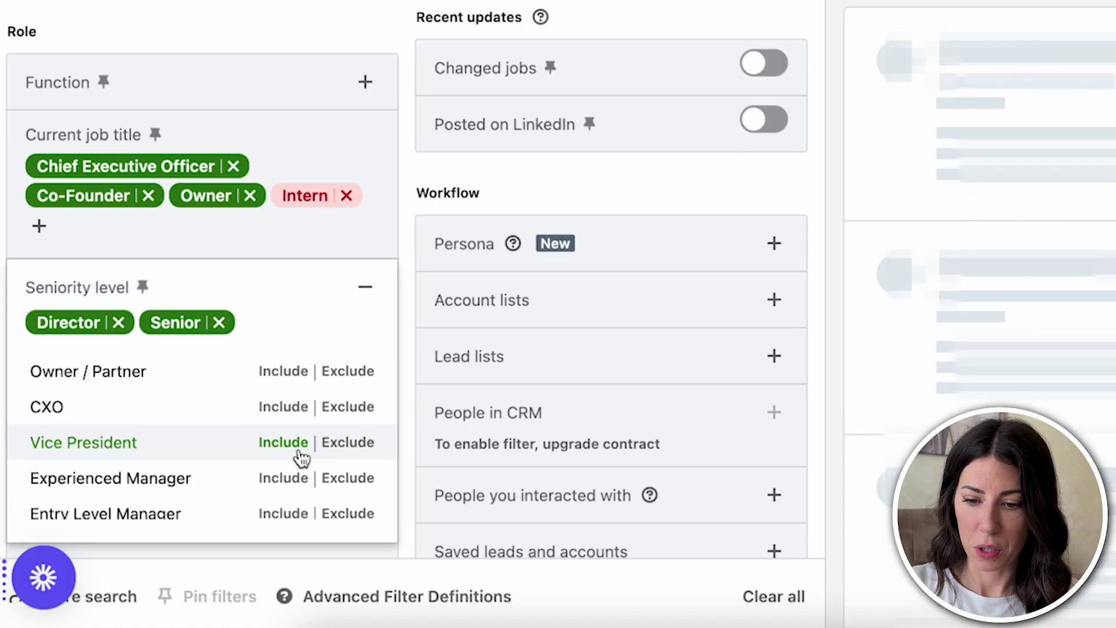
click(291, 445)
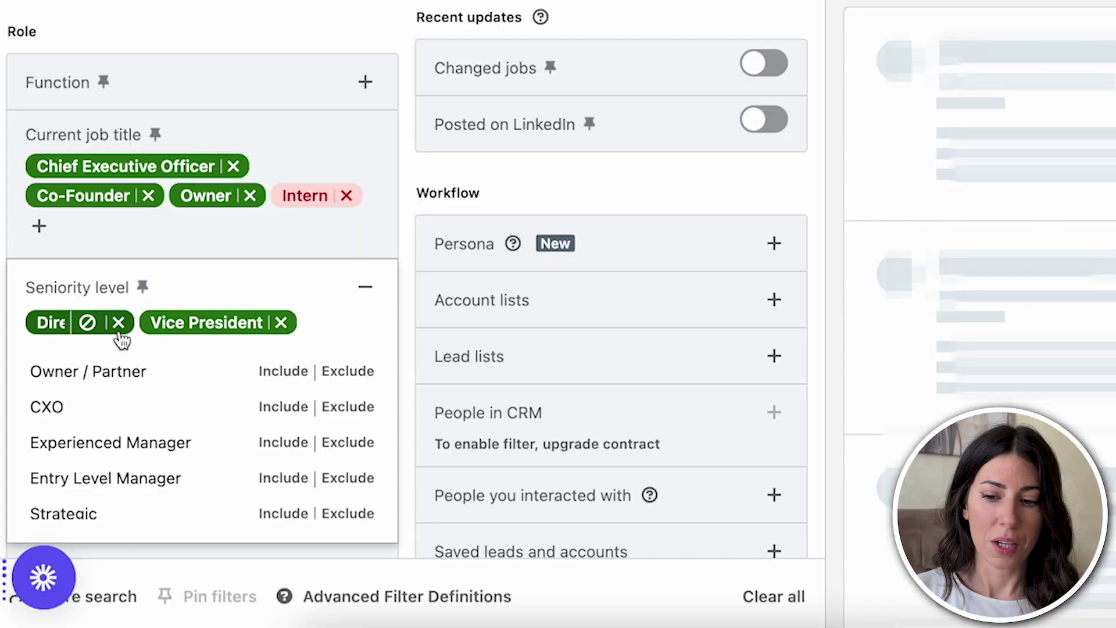
click(118, 330)
click(168, 329)
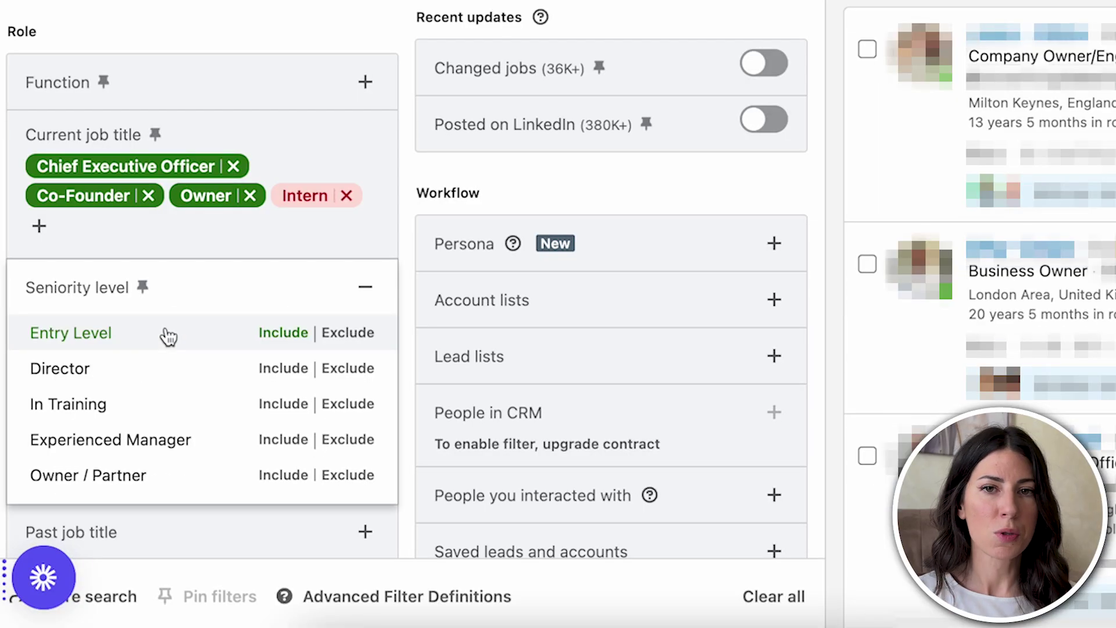
Step: Include Director, Owner / Partner and Senior in the seniority level filter
scroll(364, 343, down, 1)
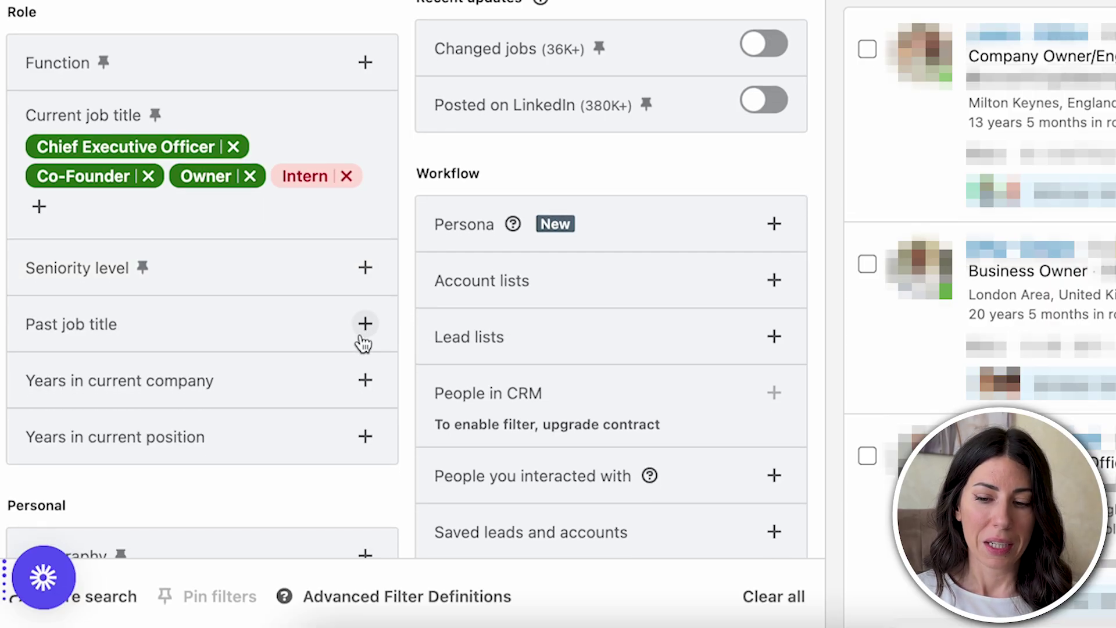
click(365, 268)
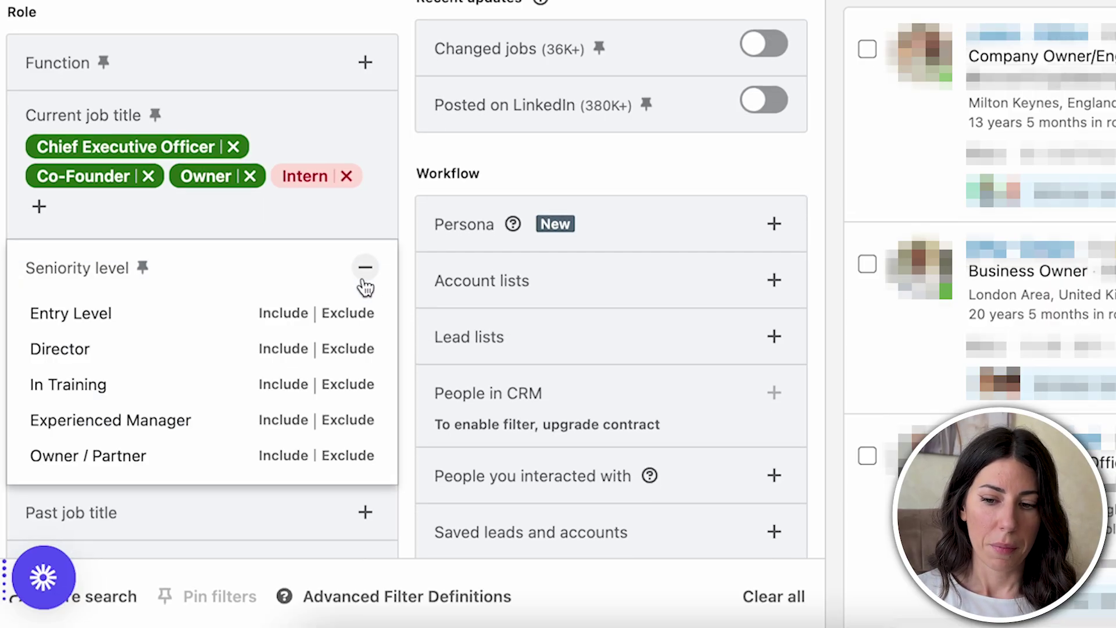
click(284, 349)
scroll(273, 430, down, 2)
click(283, 398)
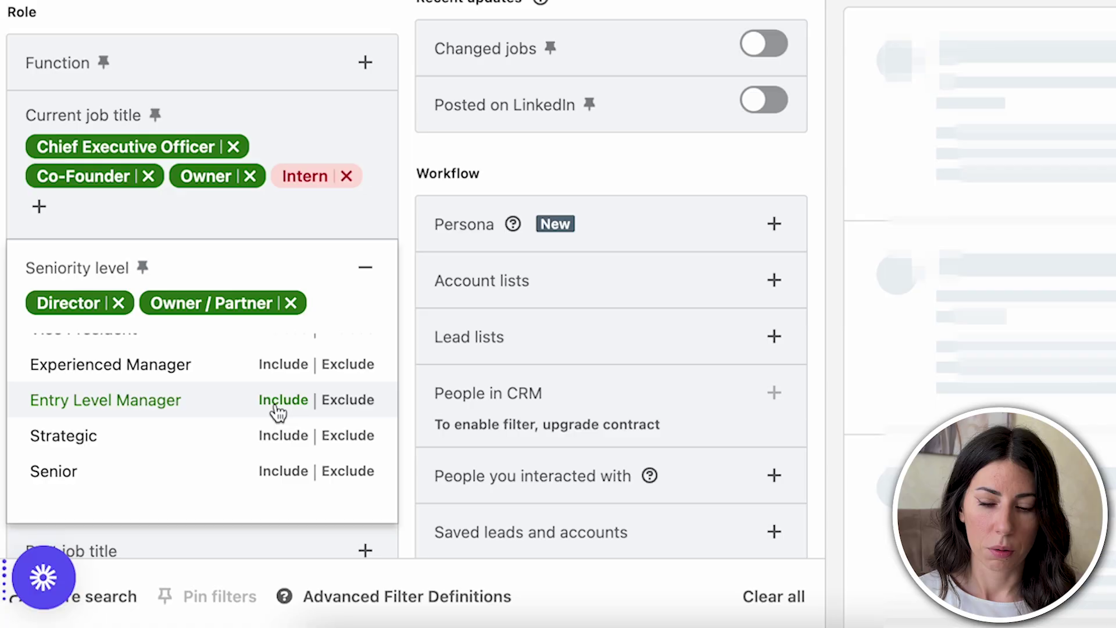
click(285, 465)
scroll(409, 289, down, 3)
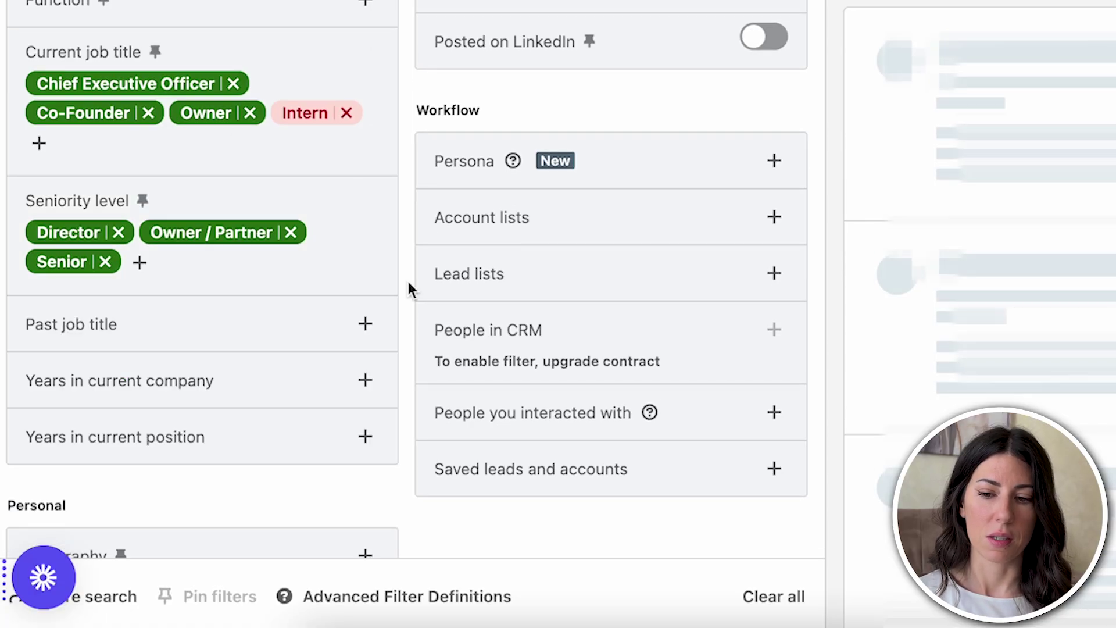
Step: Open the filter for years in the current company
scroll(408, 288, down, 5)
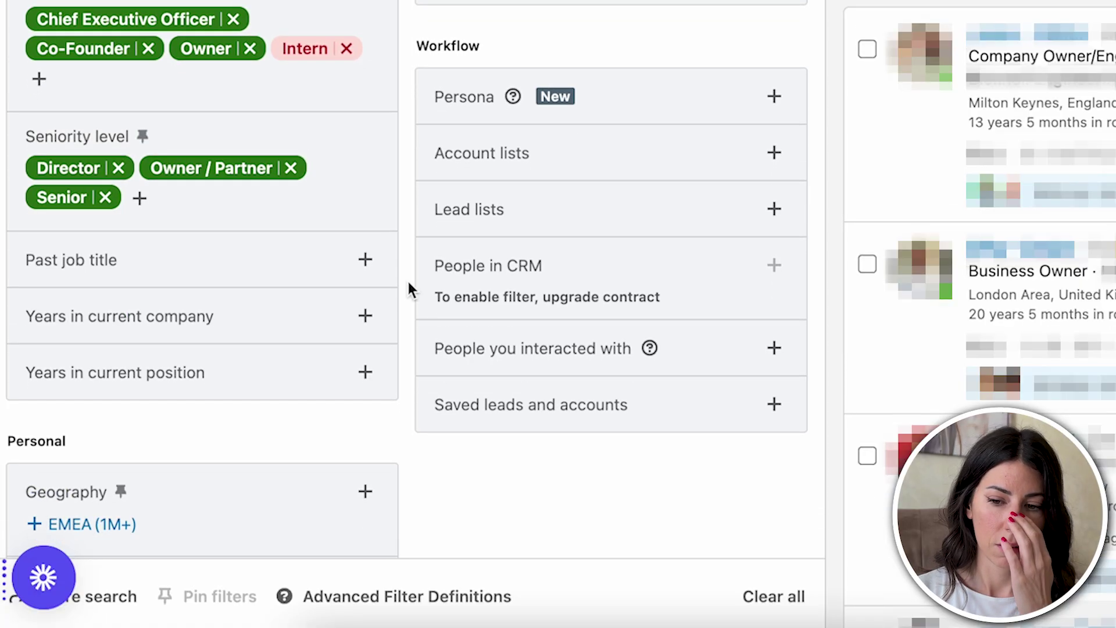
scroll(408, 289, down, 3)
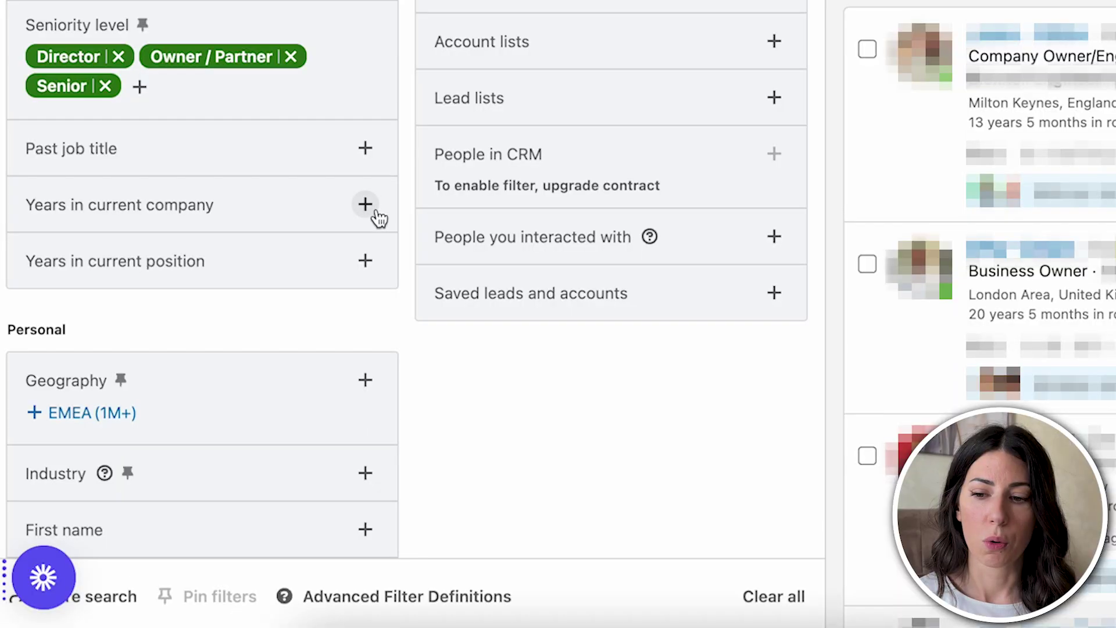
click(367, 208)
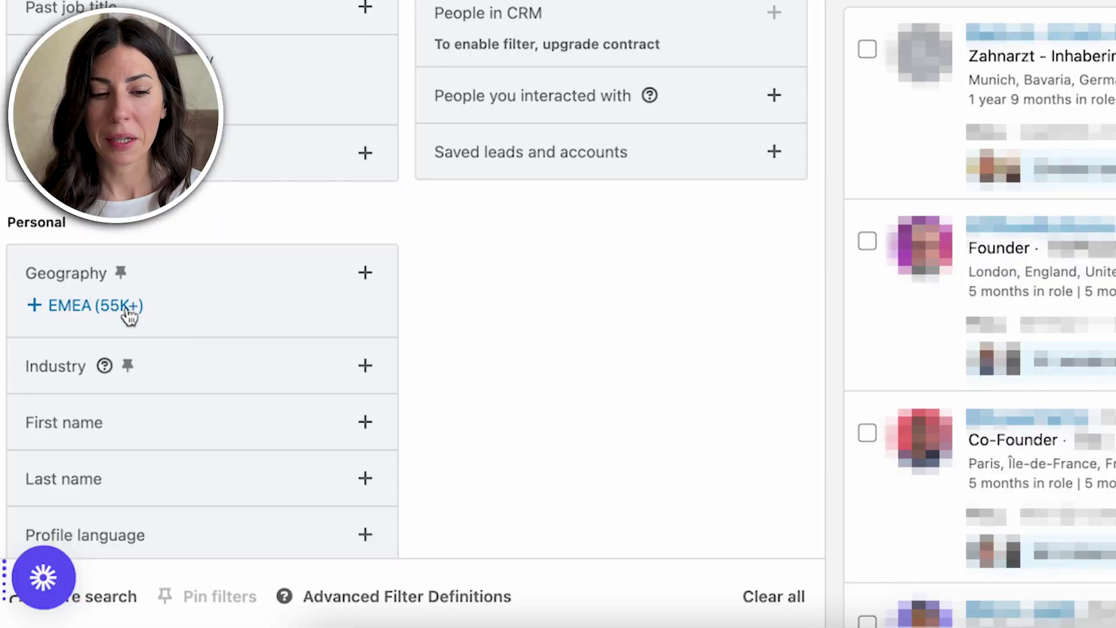
Step: Include EMEA as the lead's geography and look through the available Industry options
click(36, 306)
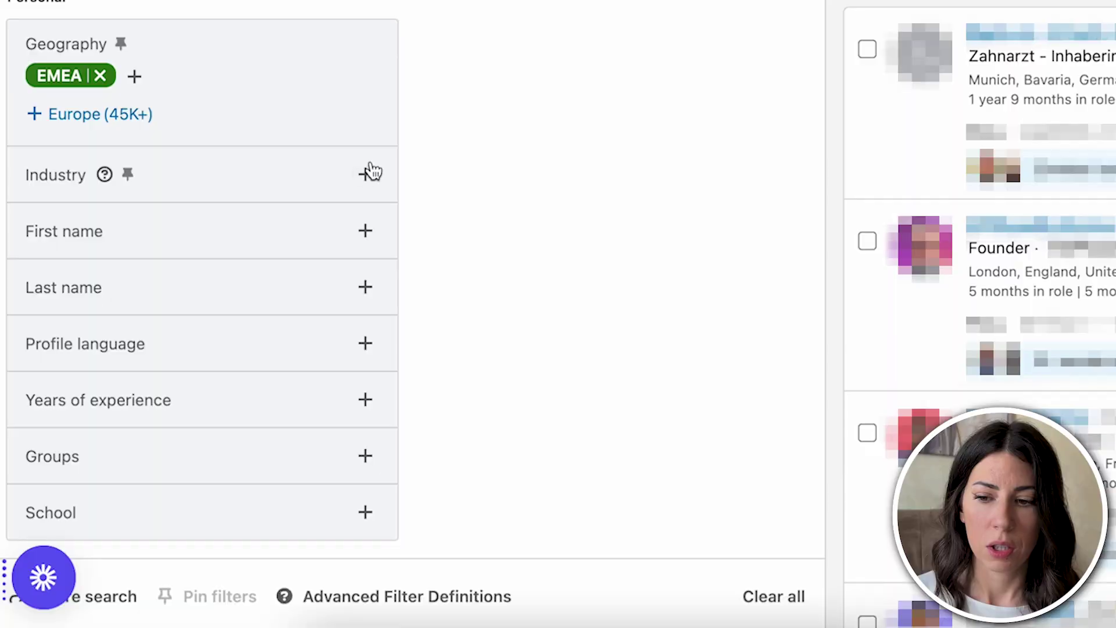
click(366, 172)
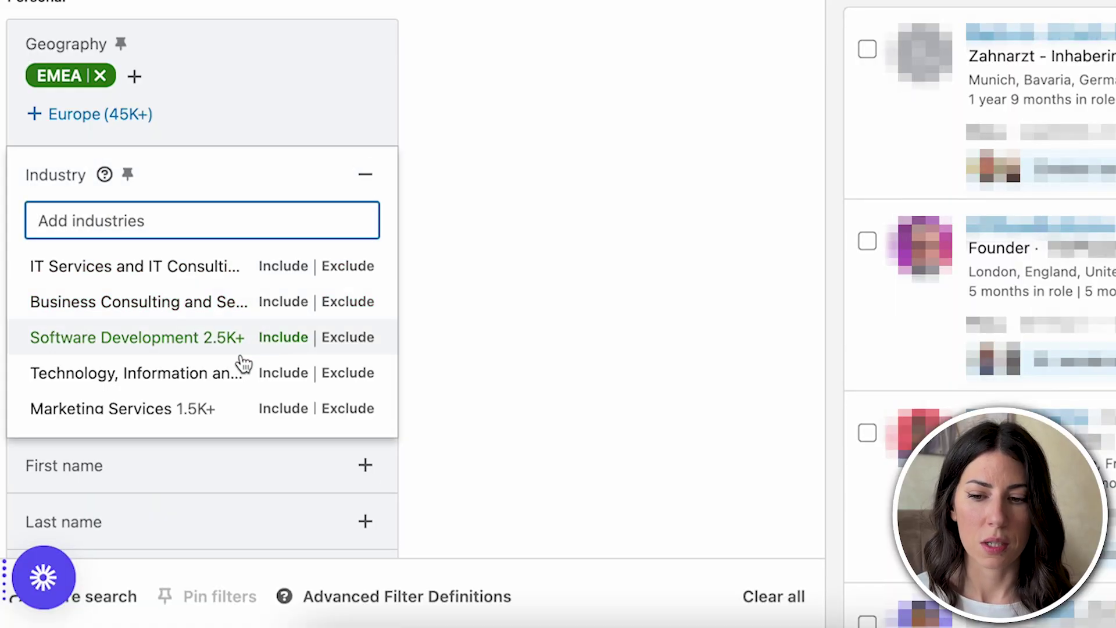
scroll(242, 365, down, 1)
scroll(243, 364, up, 1)
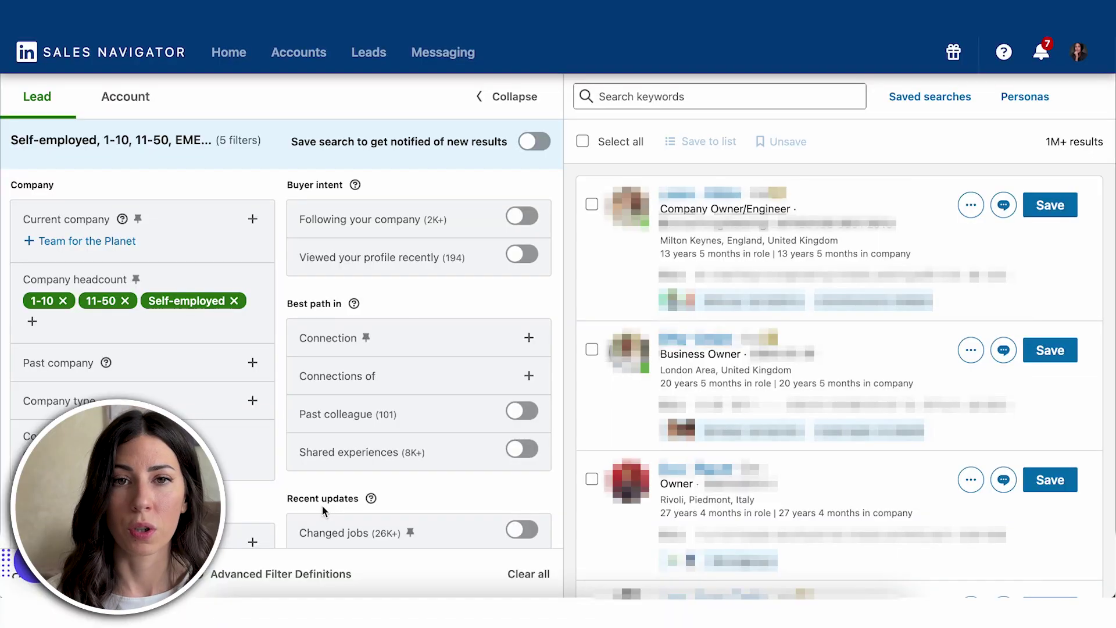
Step: Enter the keyword query "Agency" AND "Lead generation" NOT "branding" for the lead search
click(679, 97)
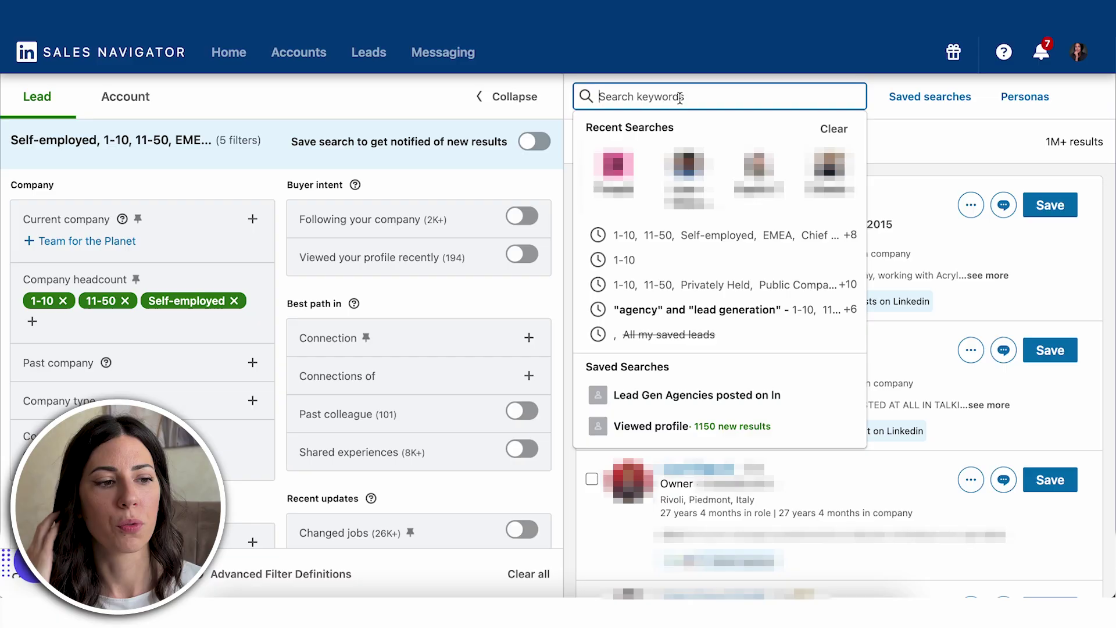
text("Agency" AND "Lead)
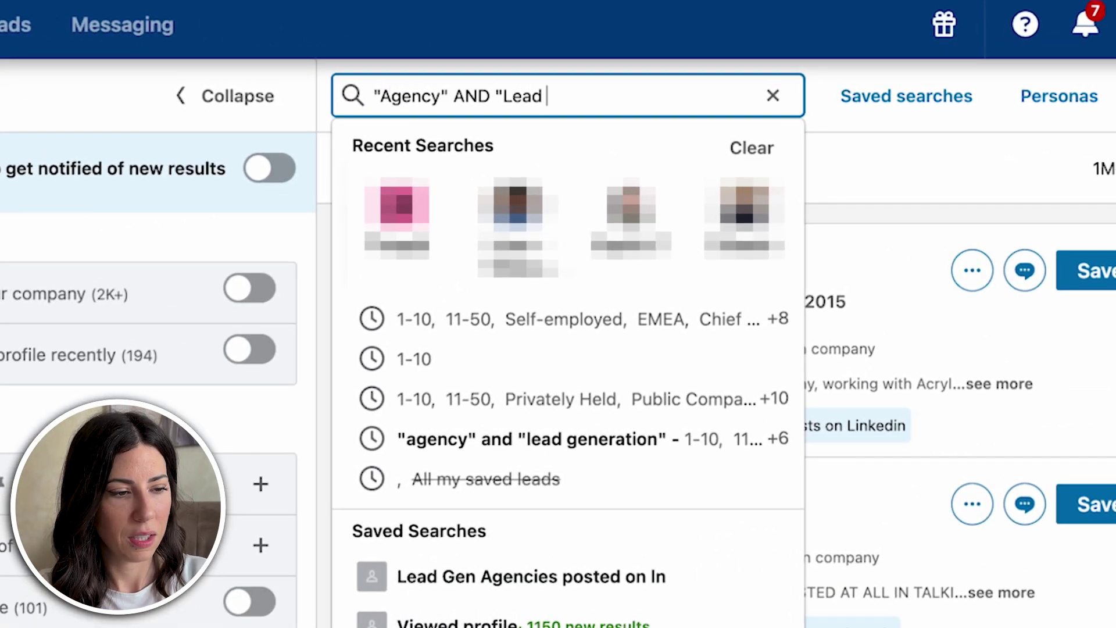
text( genera)
key(BackSpace)
key(BackSpace)
text(eration")
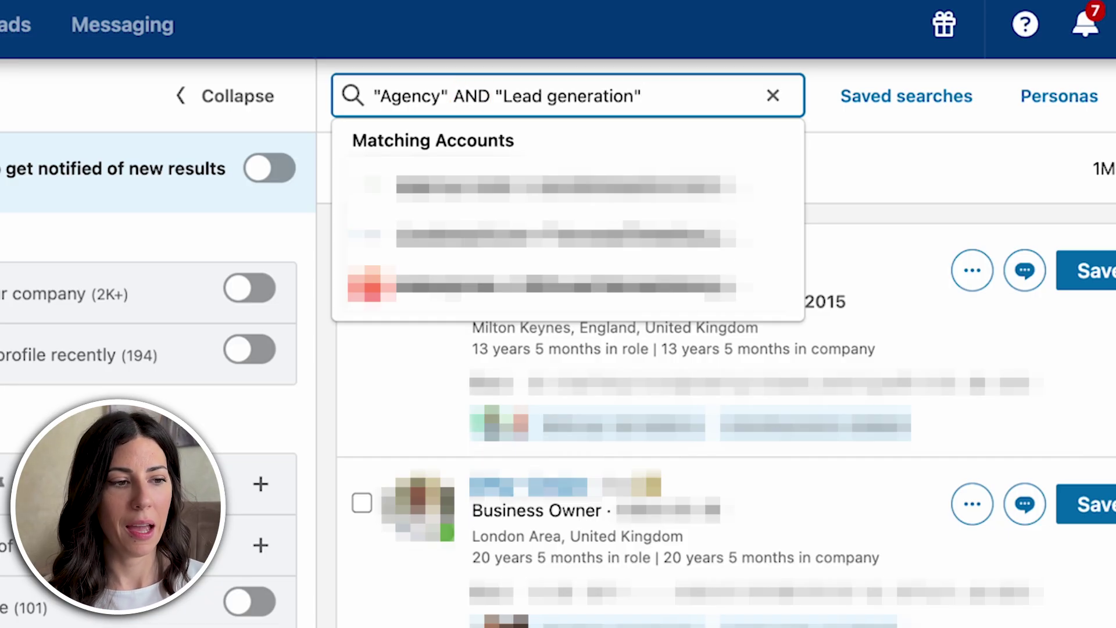
text(NOT "branding")
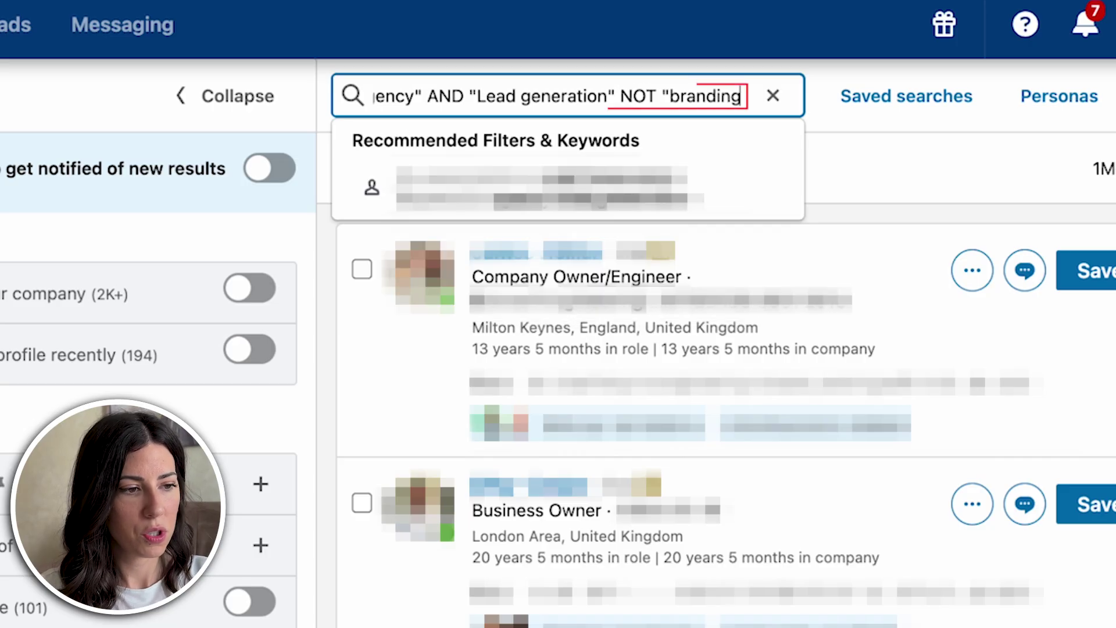
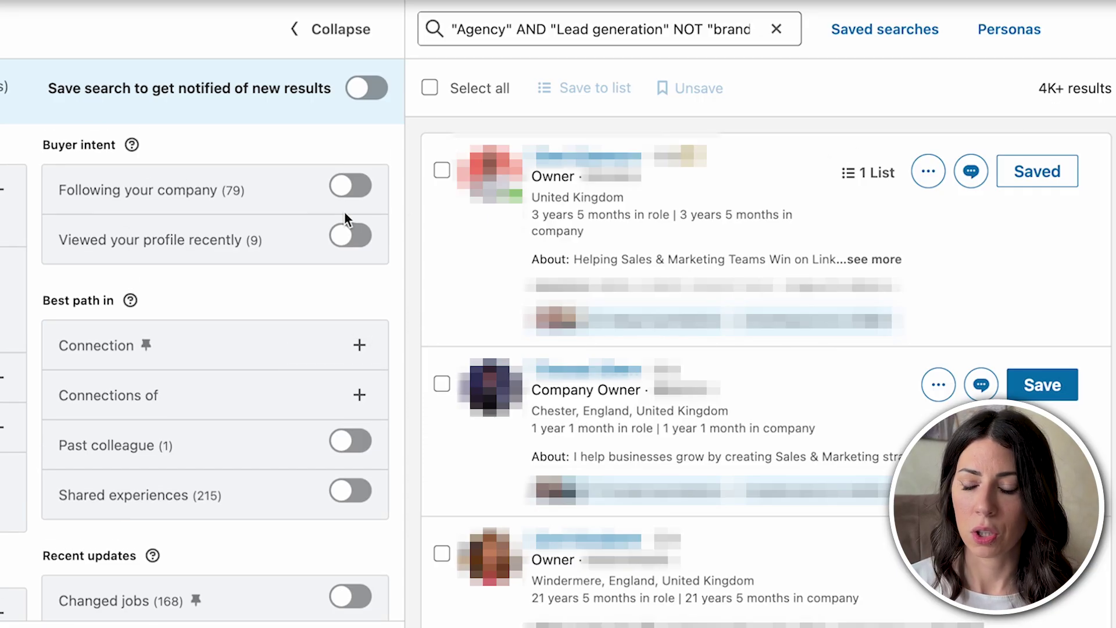
Step: Try narrowing the results with the Following your company and Changed jobs filters
click(364, 196)
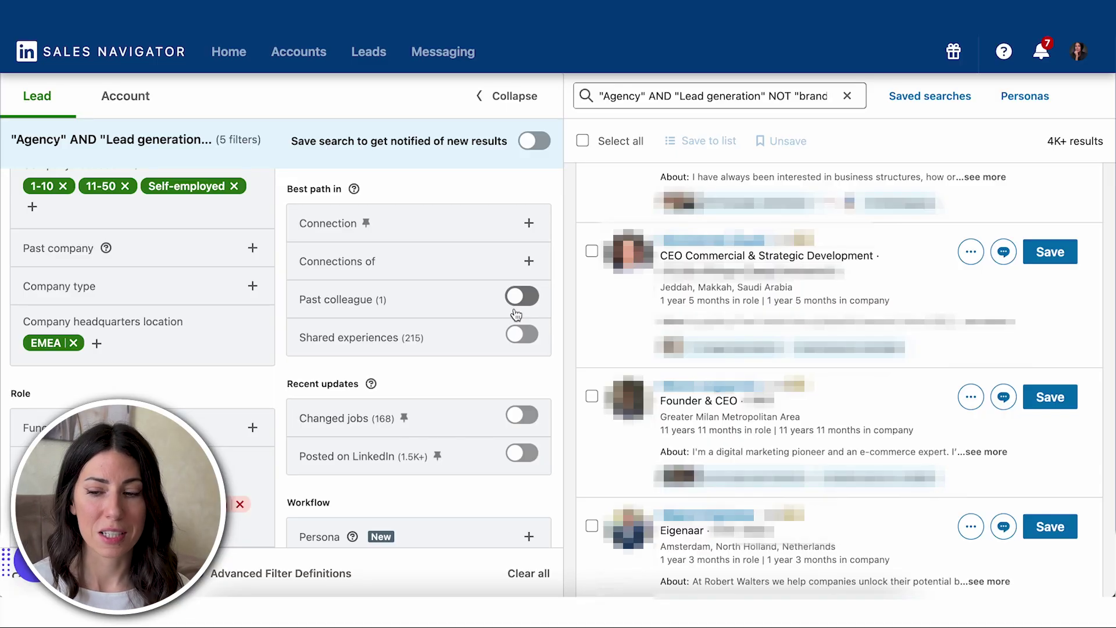
scroll(503, 349, down, 1)
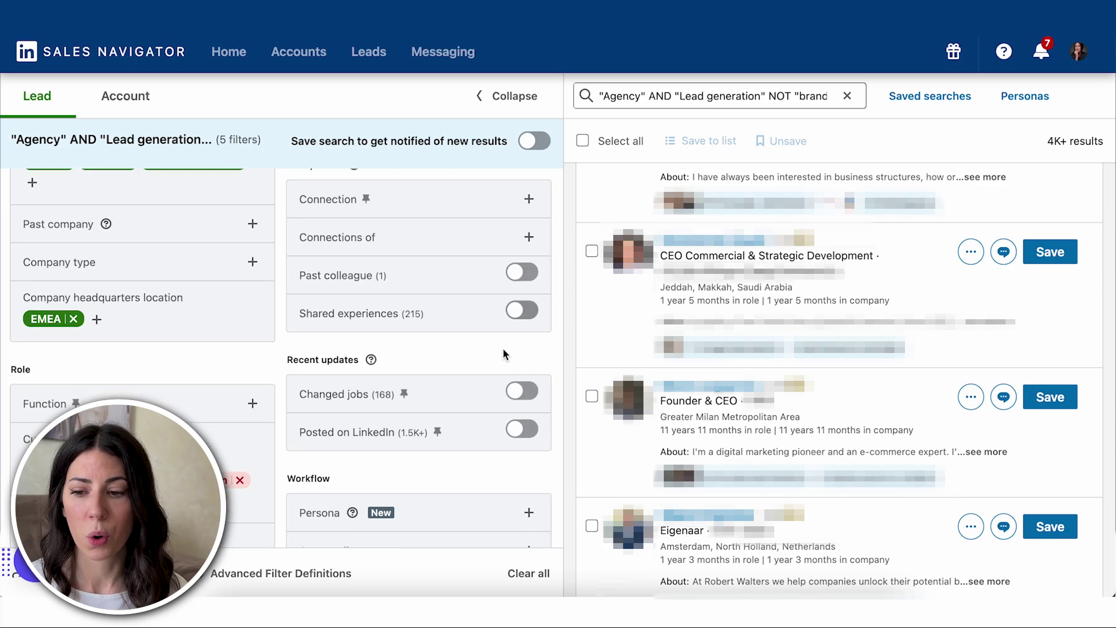
click(520, 391)
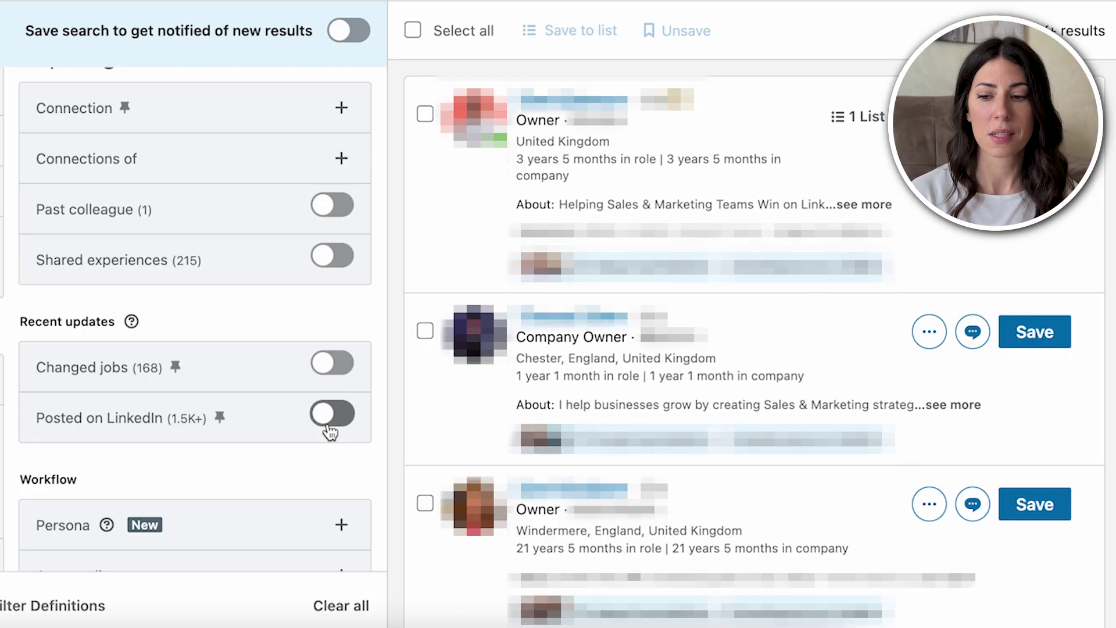
Step: Limit the results to leads who recently posted on LinkedIn
click(331, 412)
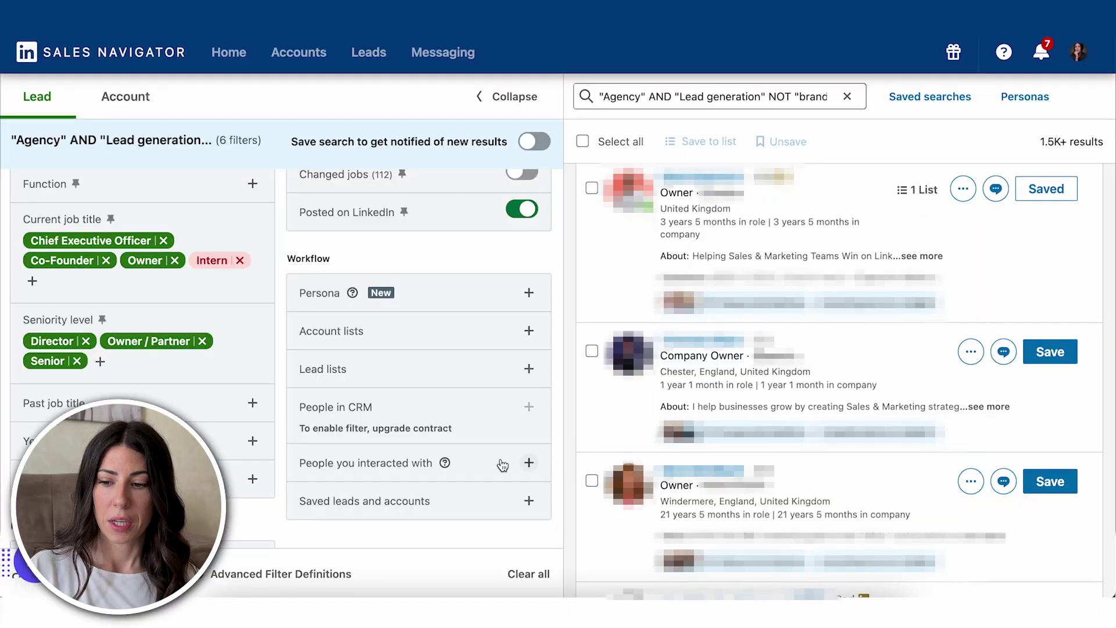
scroll(501, 459, down, 1)
scroll(500, 458, down, 2)
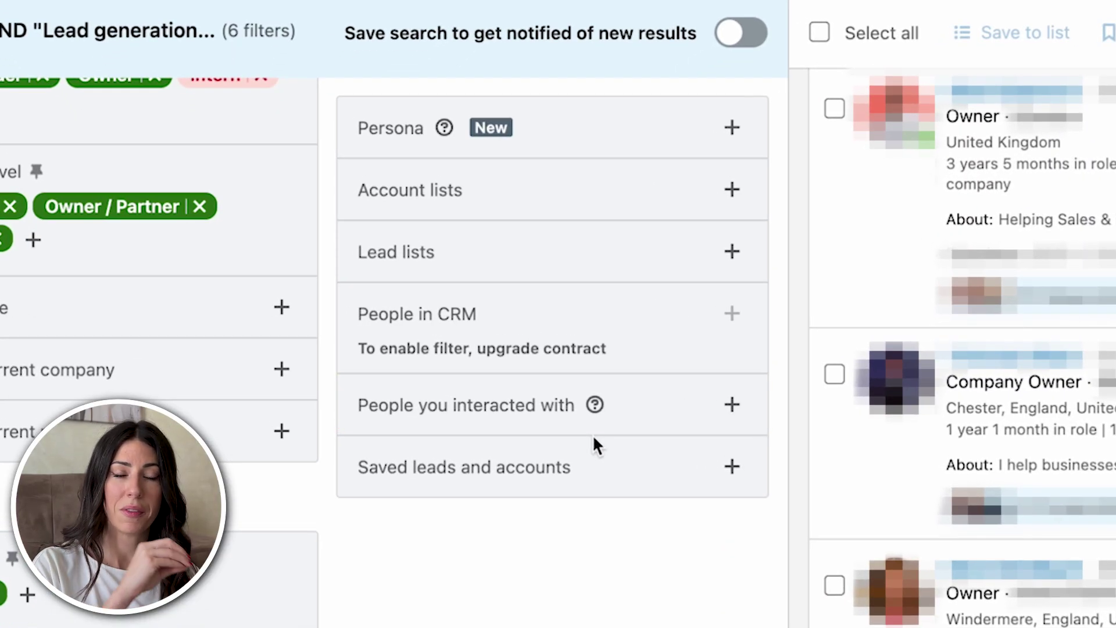
Step: Exclude people who have already been messaged from the lead search
click(728, 407)
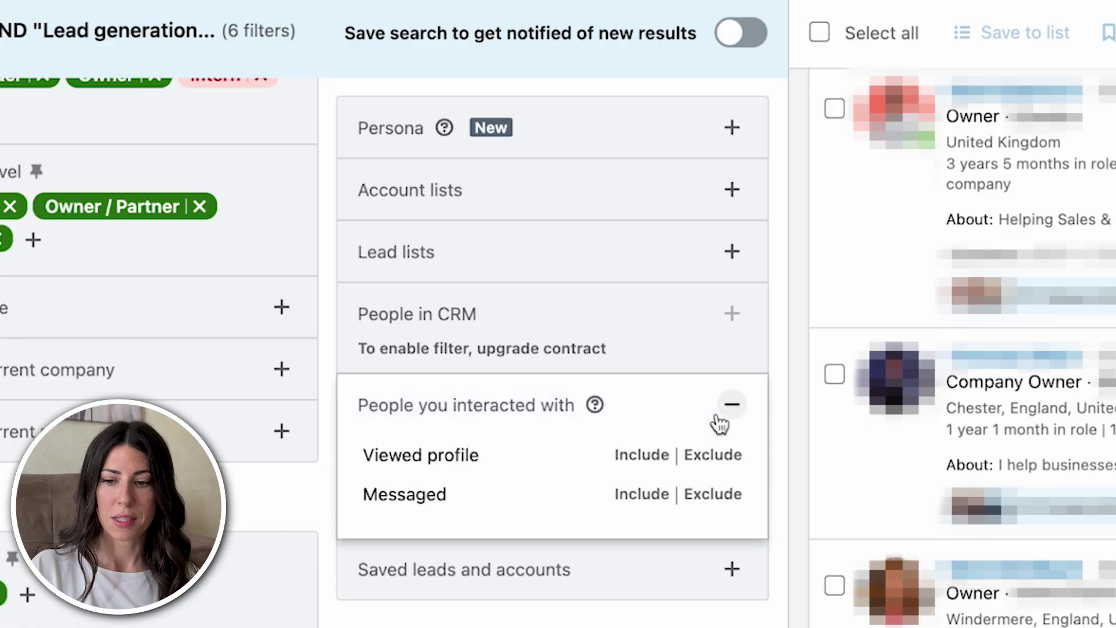
click(718, 496)
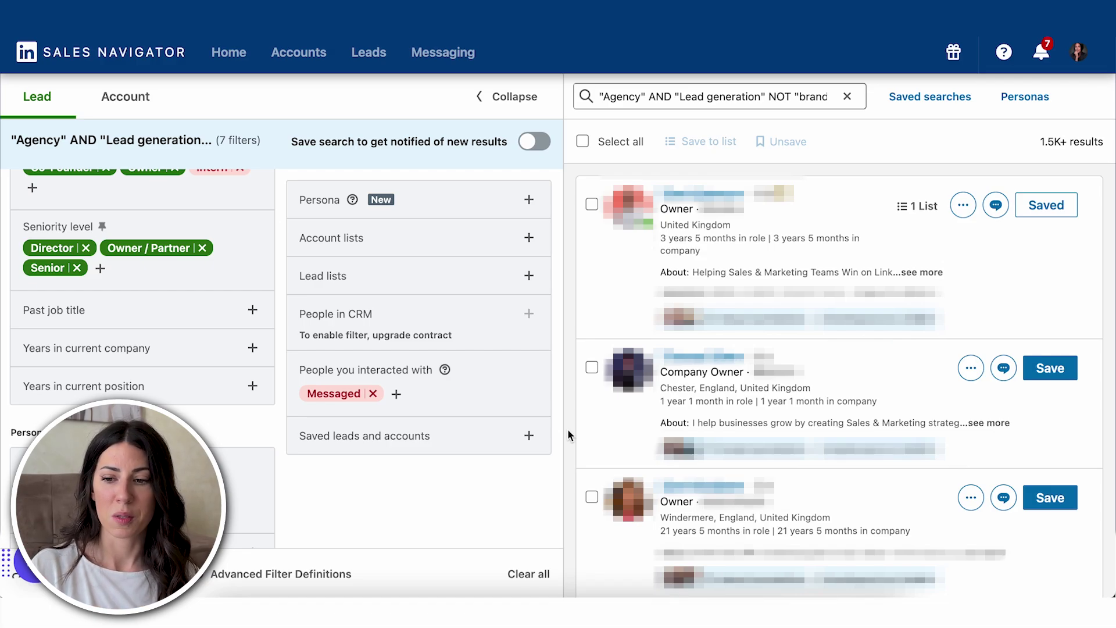
Step: Examine the custom account lists available as a lead filter and the filters offered by the account search
scroll(528, 392, up, 1)
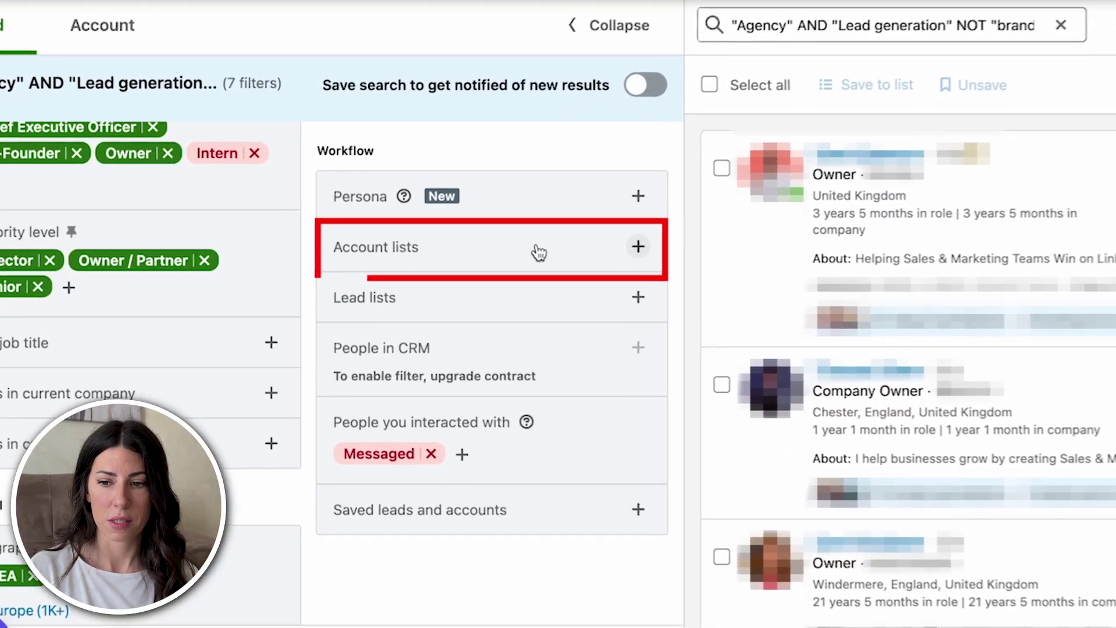
click(561, 258)
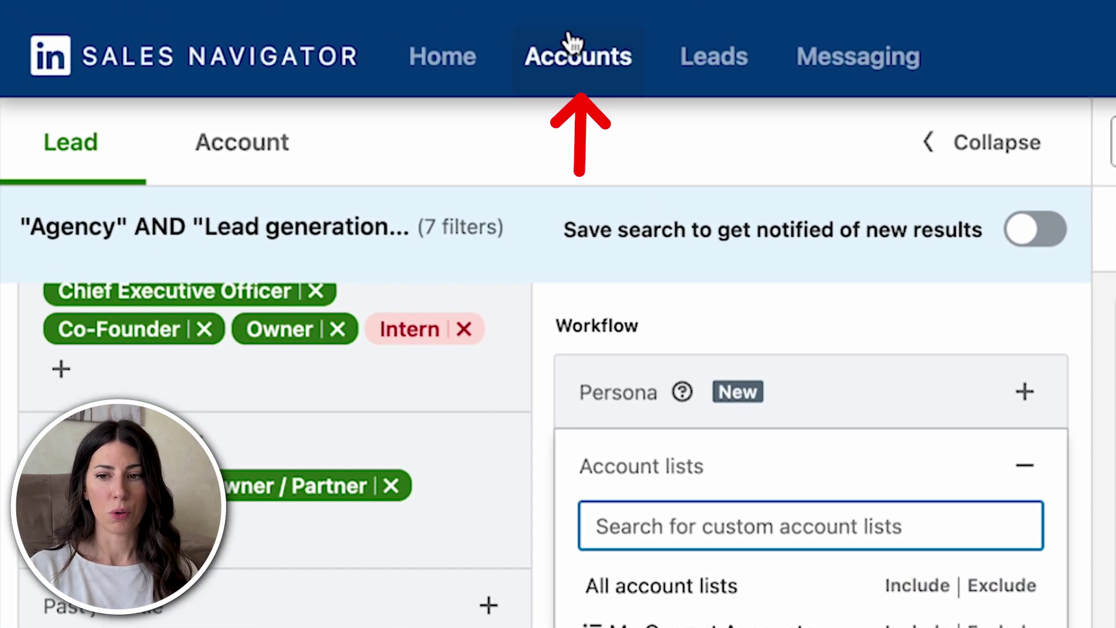
click(611, 85)
click(932, 180)
scroll(587, 416, down, 1)
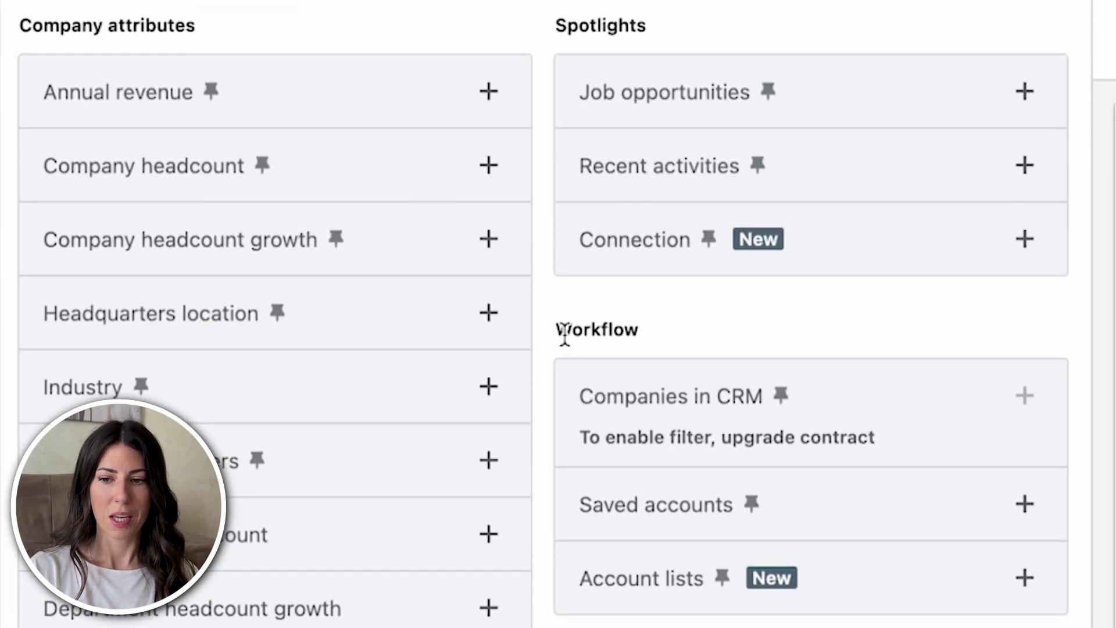
drag(608, 334, 675, 333)
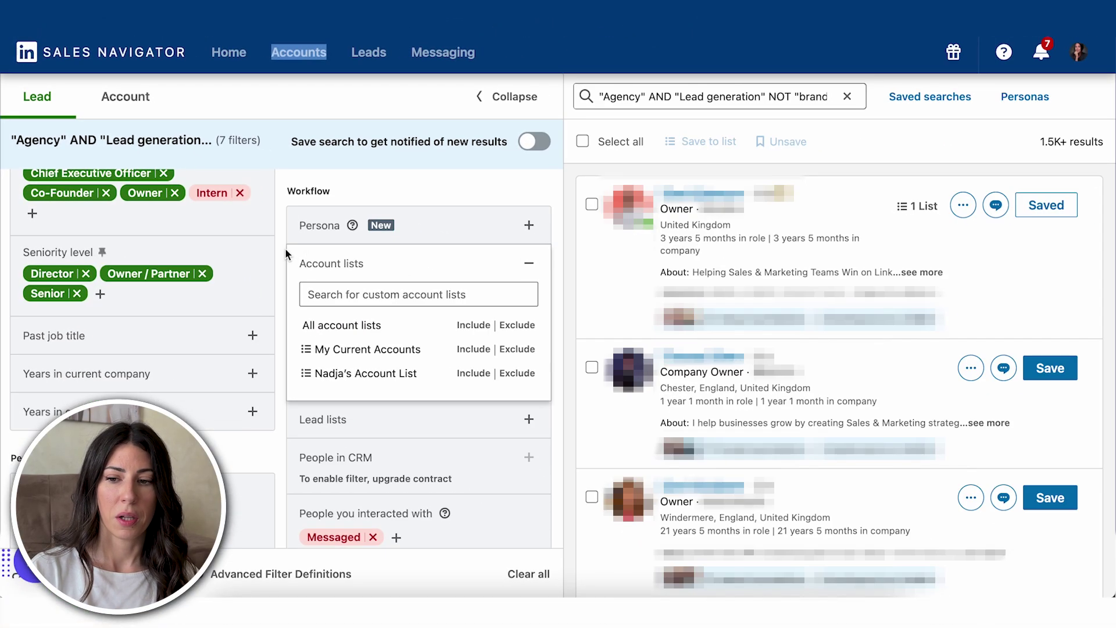
click(286, 250)
scroll(215, 348, up, 5)
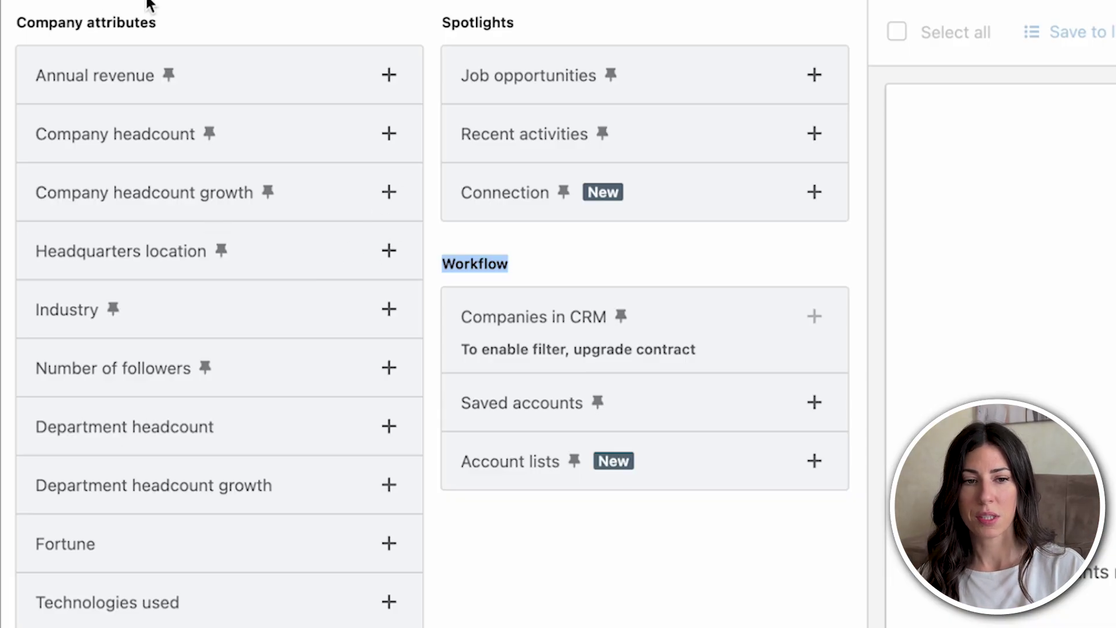
Step: Limit the account search to annual revenue of 1 to 10 million USD and a company headcount of 1-10
click(361, 92)
click(296, 121)
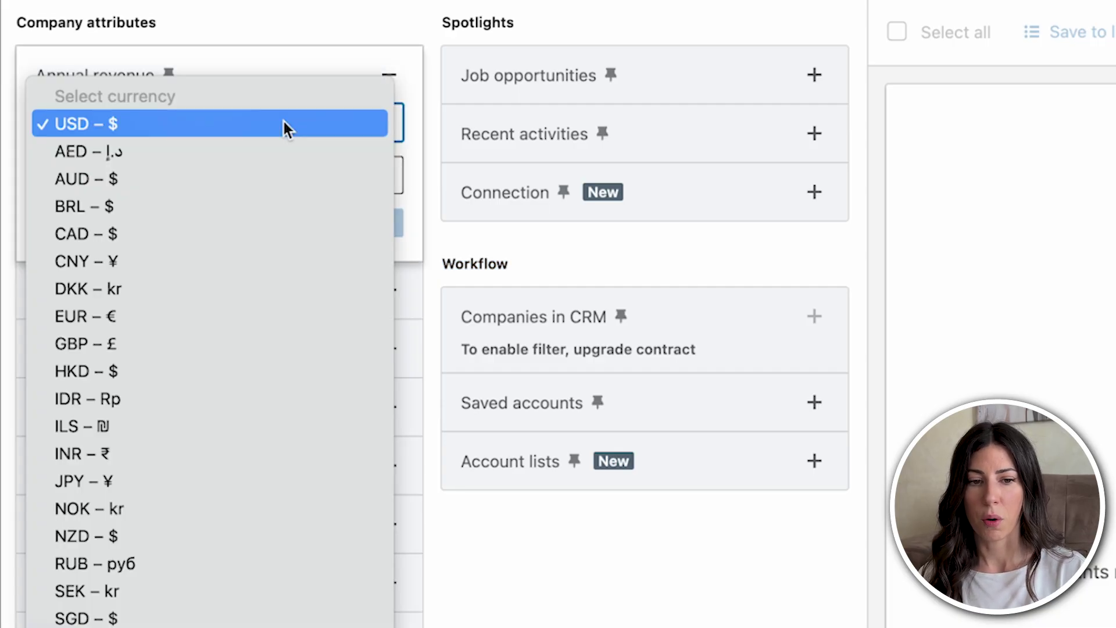
click(283, 123)
click(116, 175)
click(125, 256)
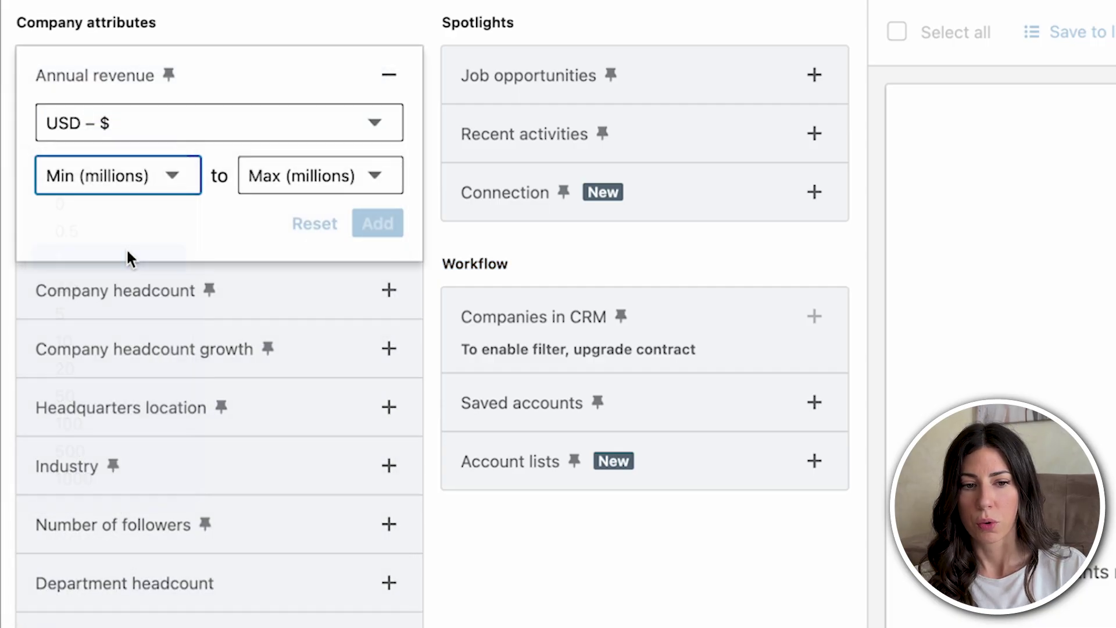
click(277, 187)
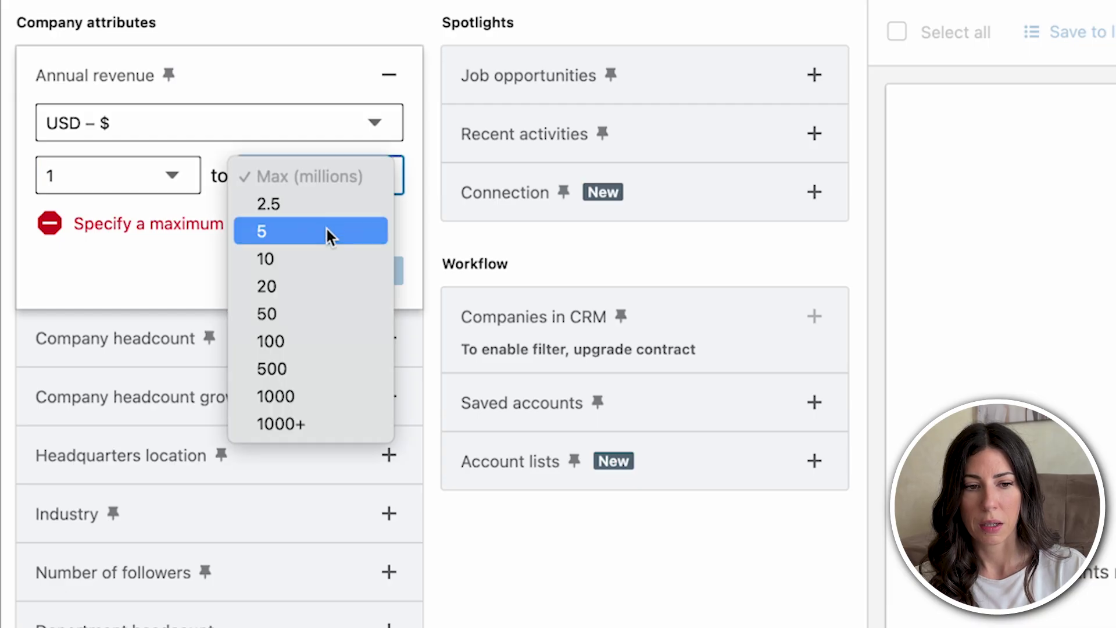
click(324, 256)
click(377, 225)
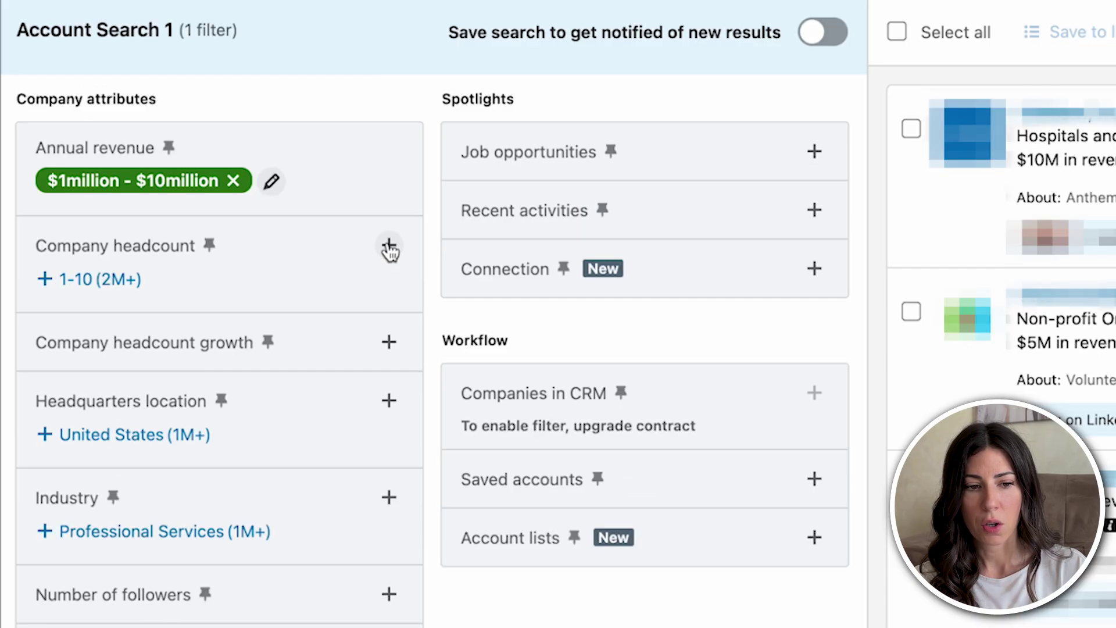
click(388, 247)
click(171, 298)
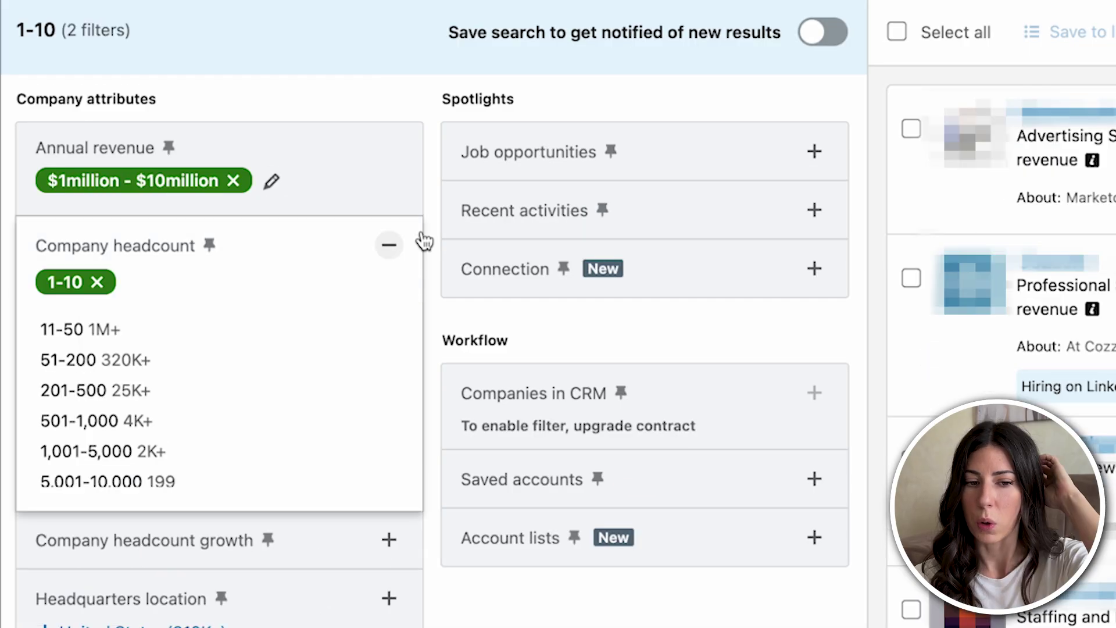
Step: Review the Company headcount growth range and the remaining company attribute filters of the account search
click(314, 356)
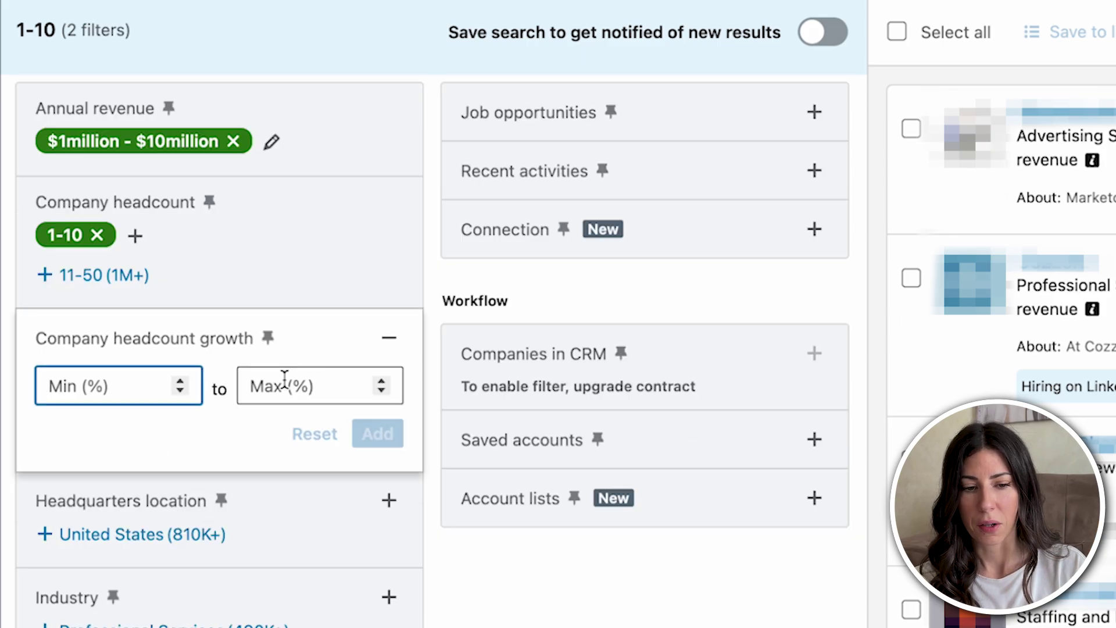
click(443, 382)
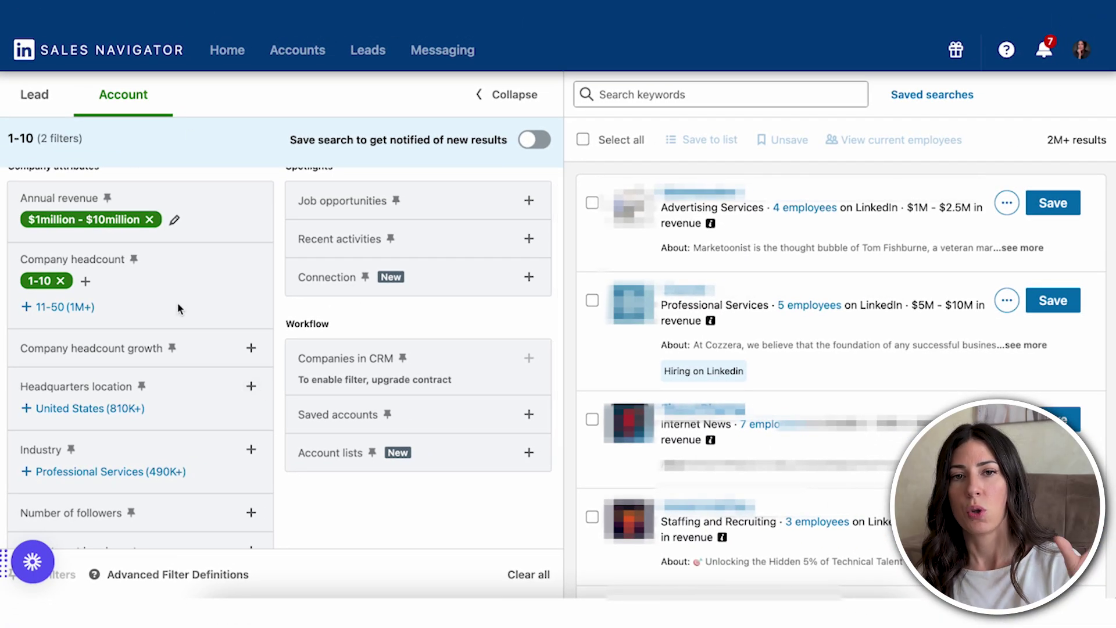
scroll(177, 302, up, 1)
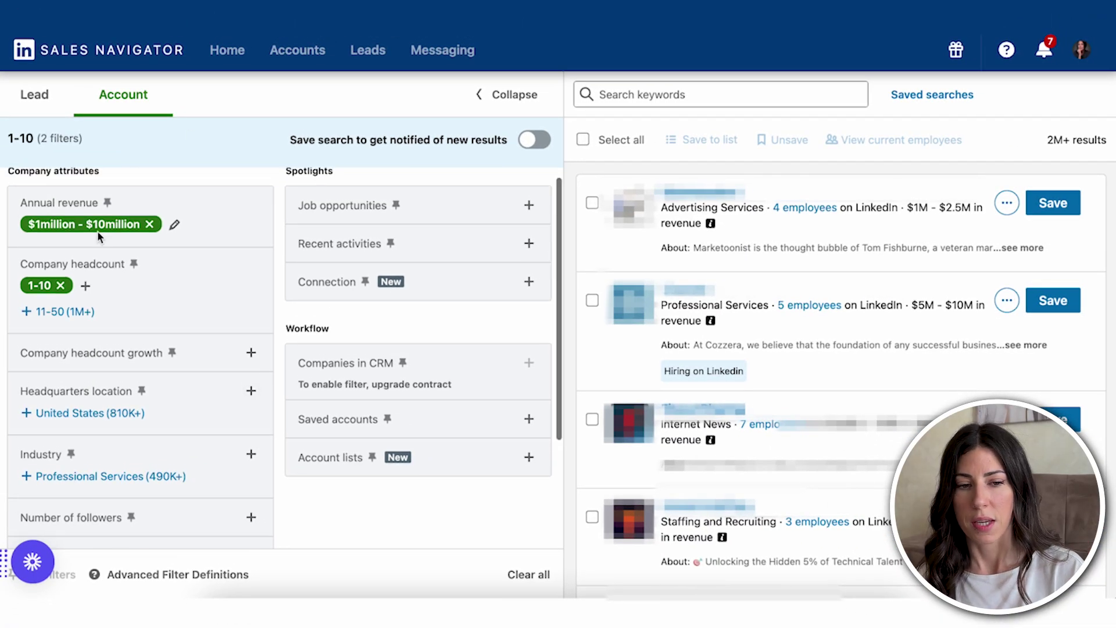
scroll(146, 386, down, 1)
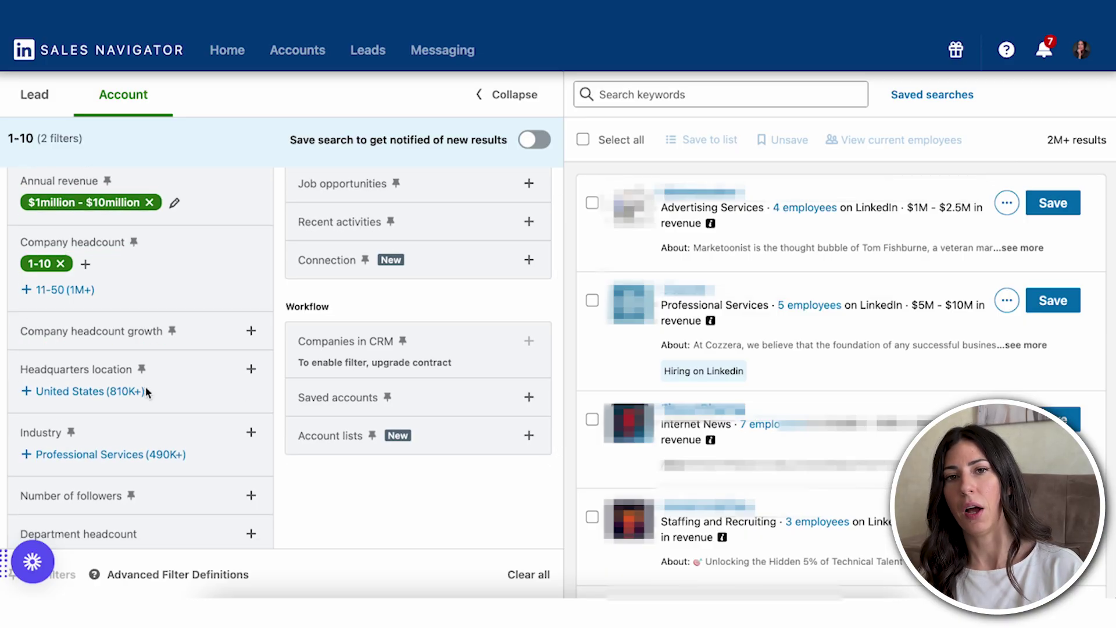
scroll(146, 386, down, 1)
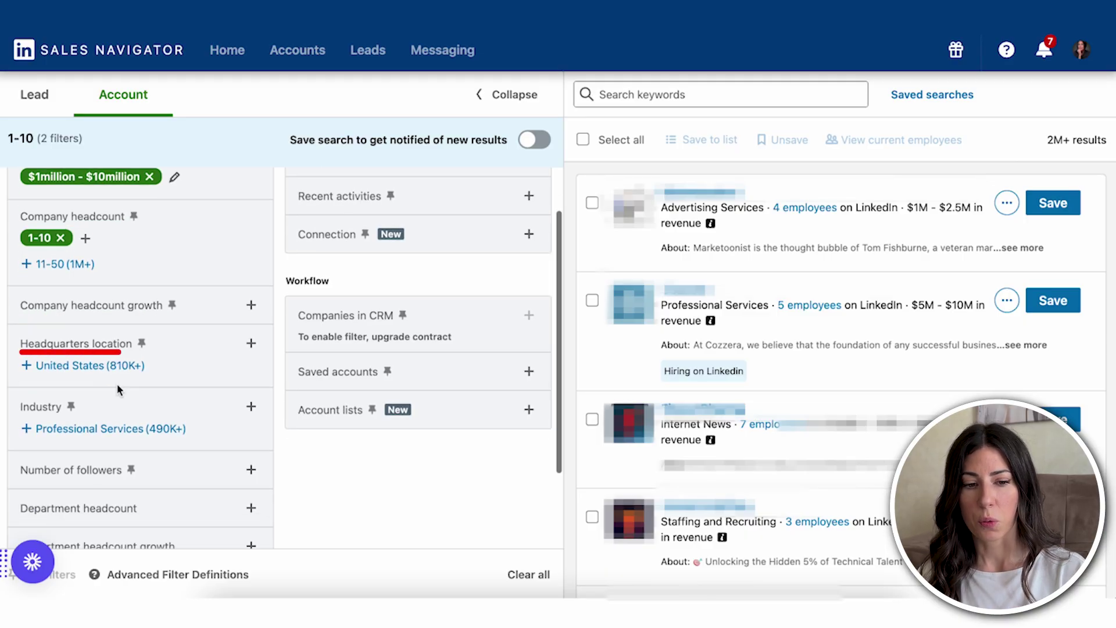
scroll(205, 457, down, 4)
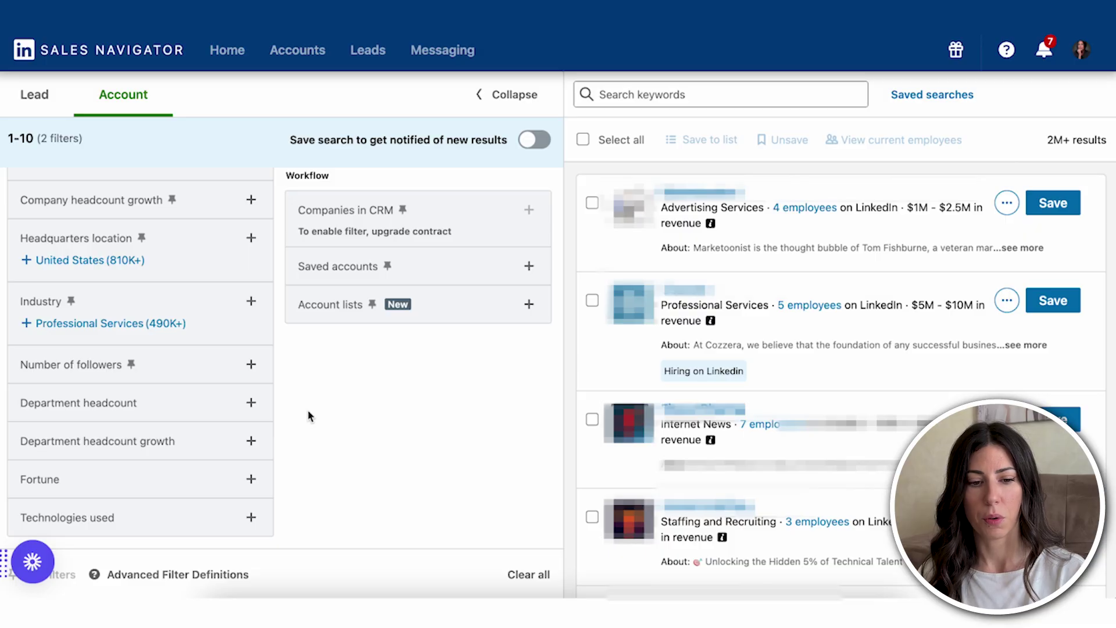
scroll(336, 481, up, 3)
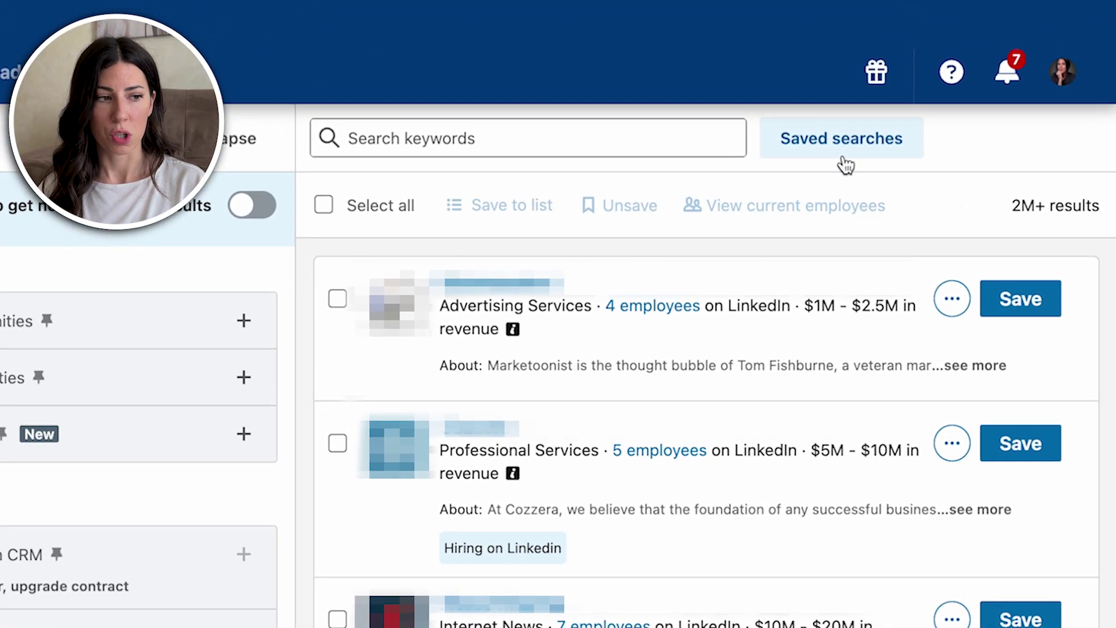
Step: Save the account search with notifications for new results
click(904, 40)
click(1079, 77)
click(252, 205)
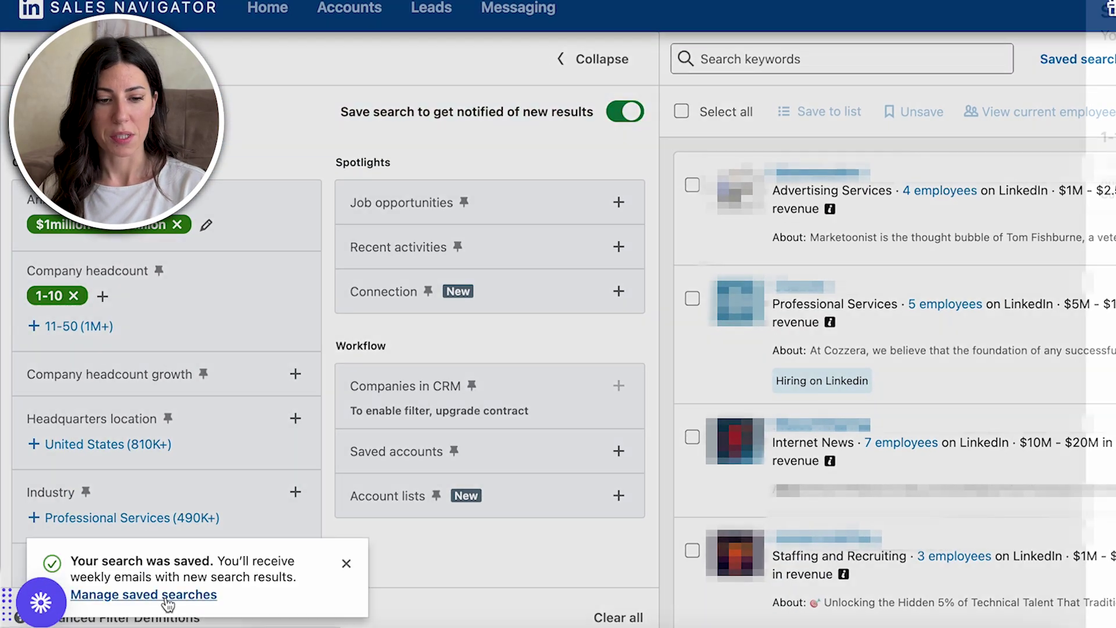
Step: Rename the saved account search as "Agency Account filters"
click(165, 595)
click(1071, 172)
triple_click(1044, 172)
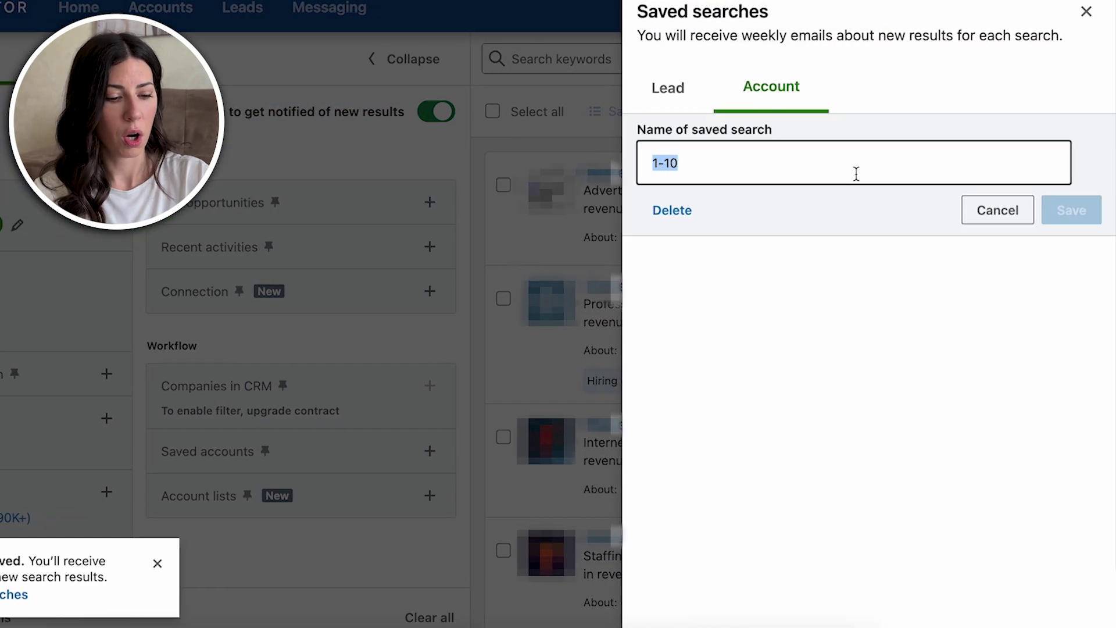
text(A)
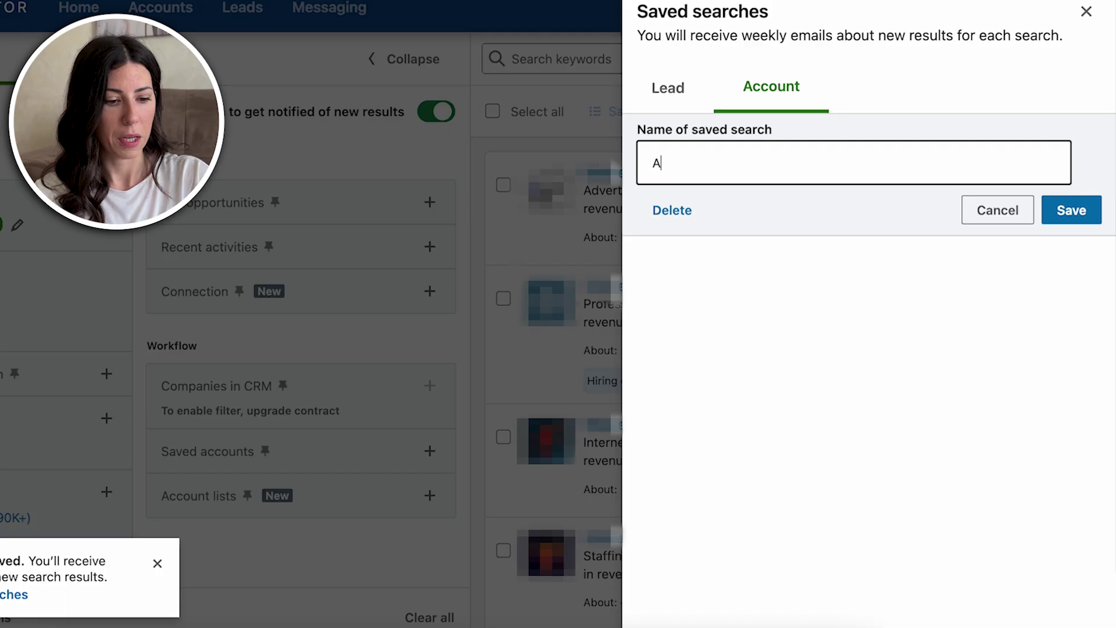
text(gency Account filters)
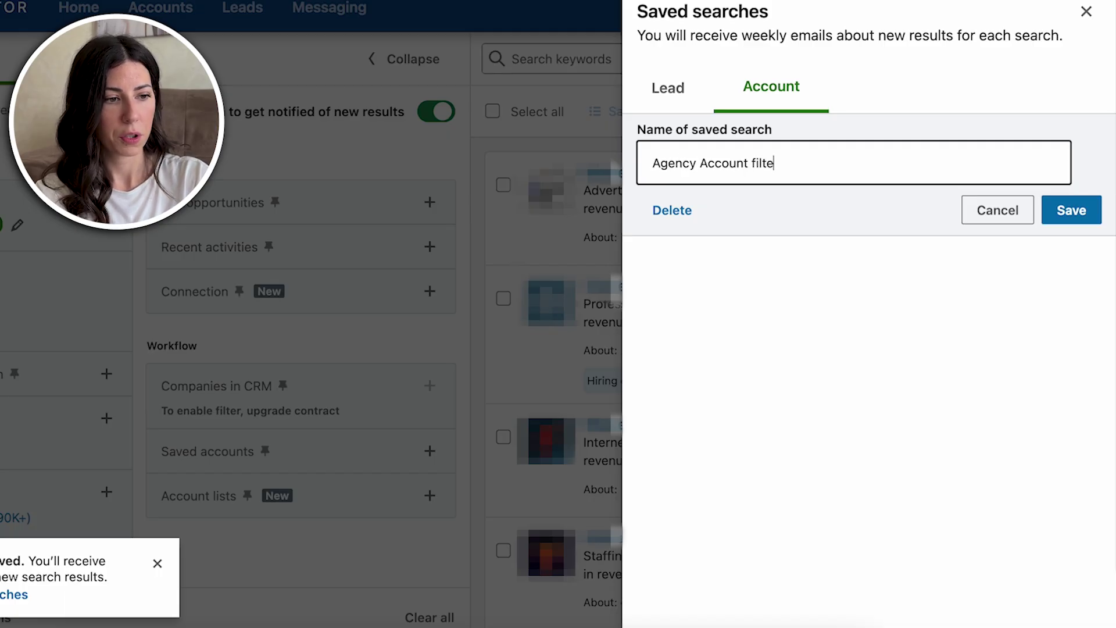
click(1075, 221)
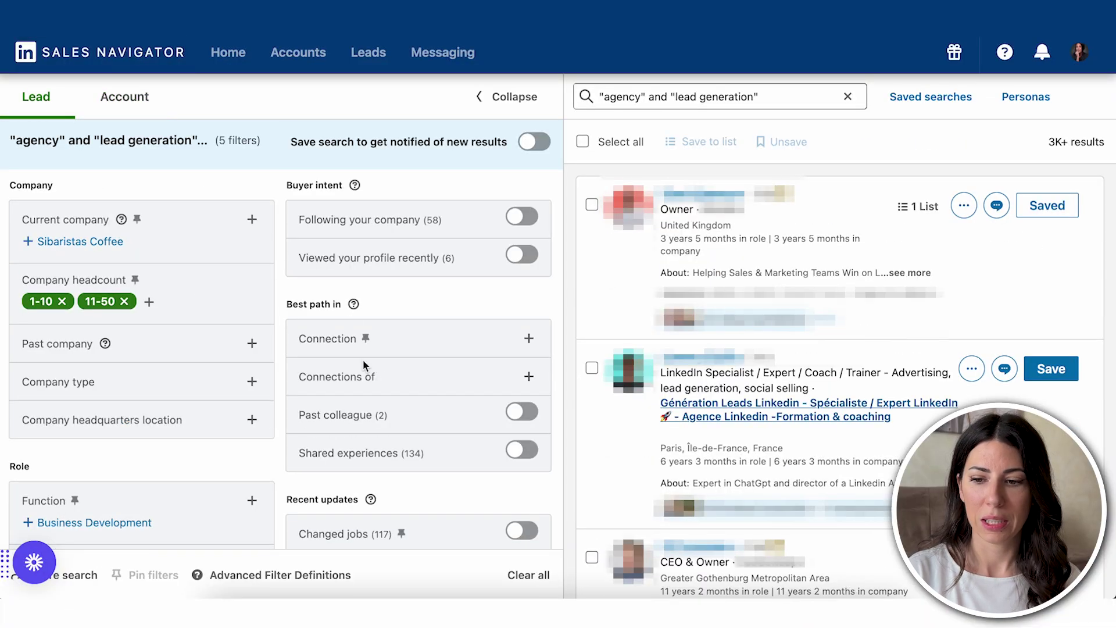
Step: Try narrowing the "agency" and "lead generation" lead search to people following your company
scroll(403, 442, down, 5)
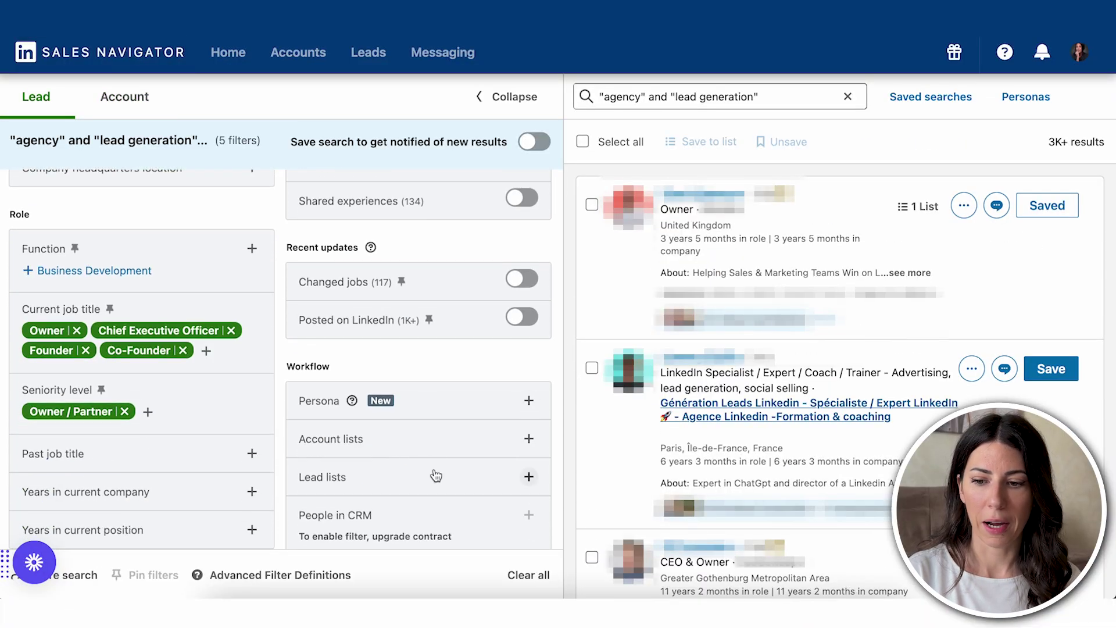
click(455, 437)
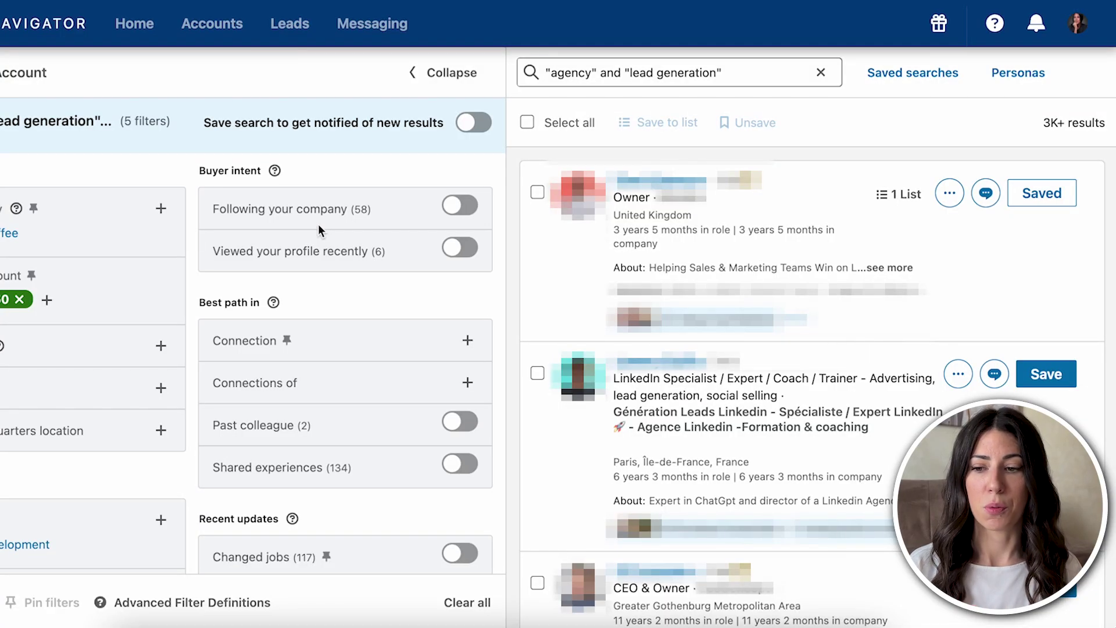
scroll(445, 272, down, 1)
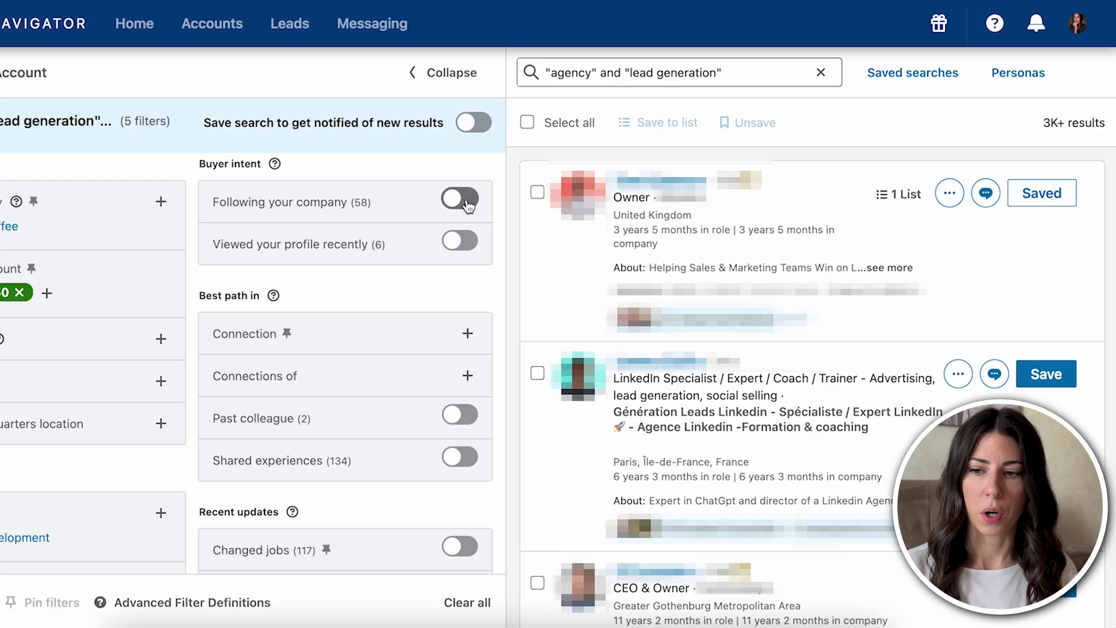
click(461, 199)
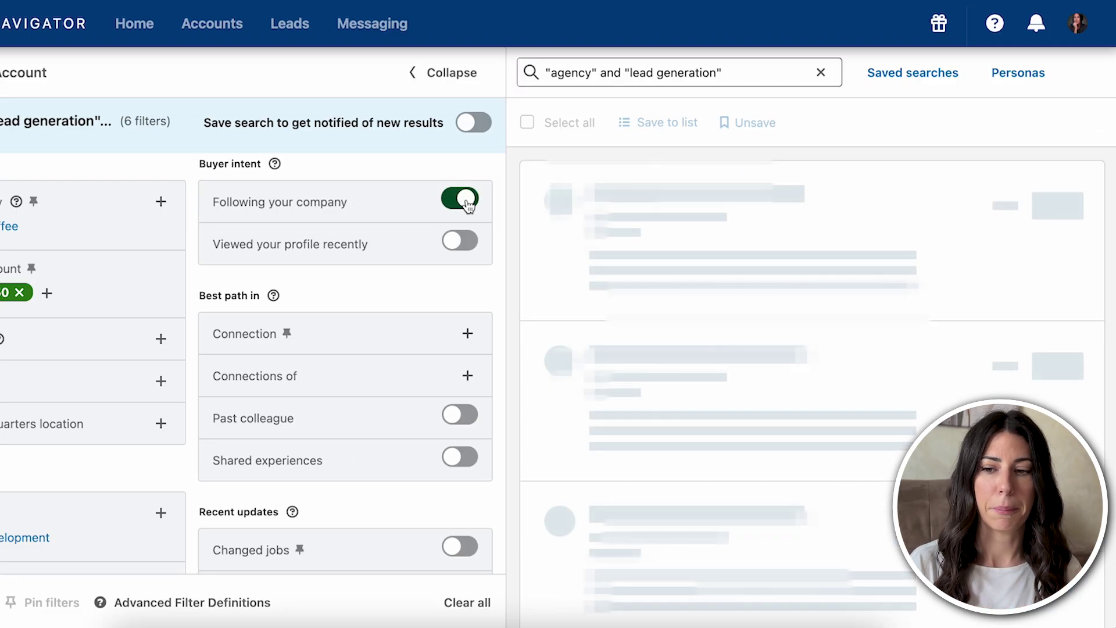
click(465, 201)
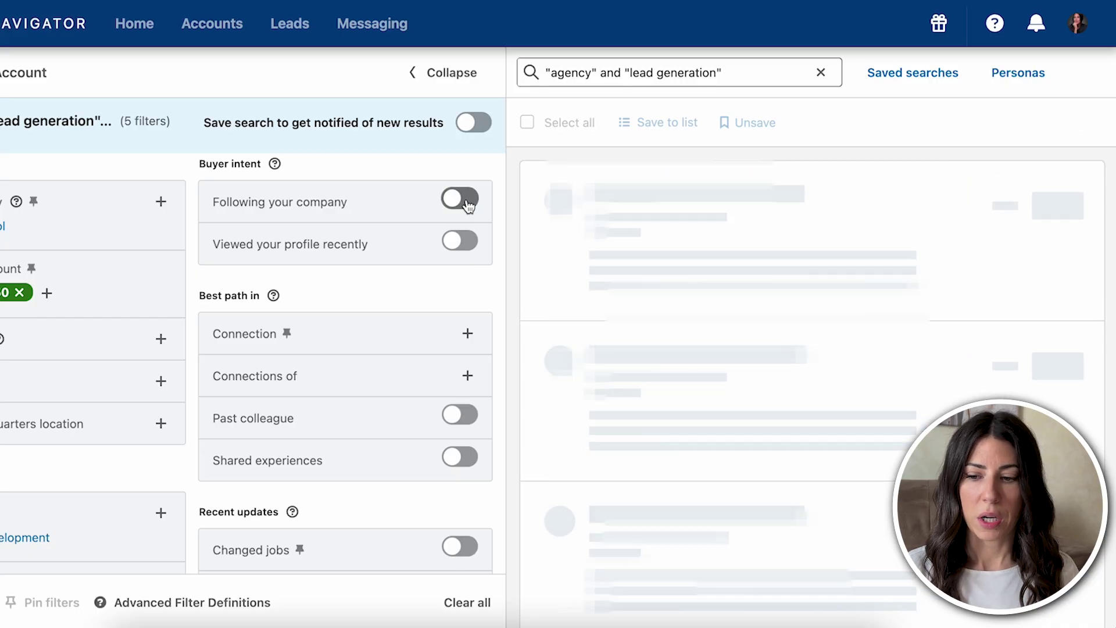
Step: Limit the "agency" and "lead generation" lead search to people who recently posted on LinkedIn
scroll(413, 355, down, 5)
scroll(414, 361, down, 1)
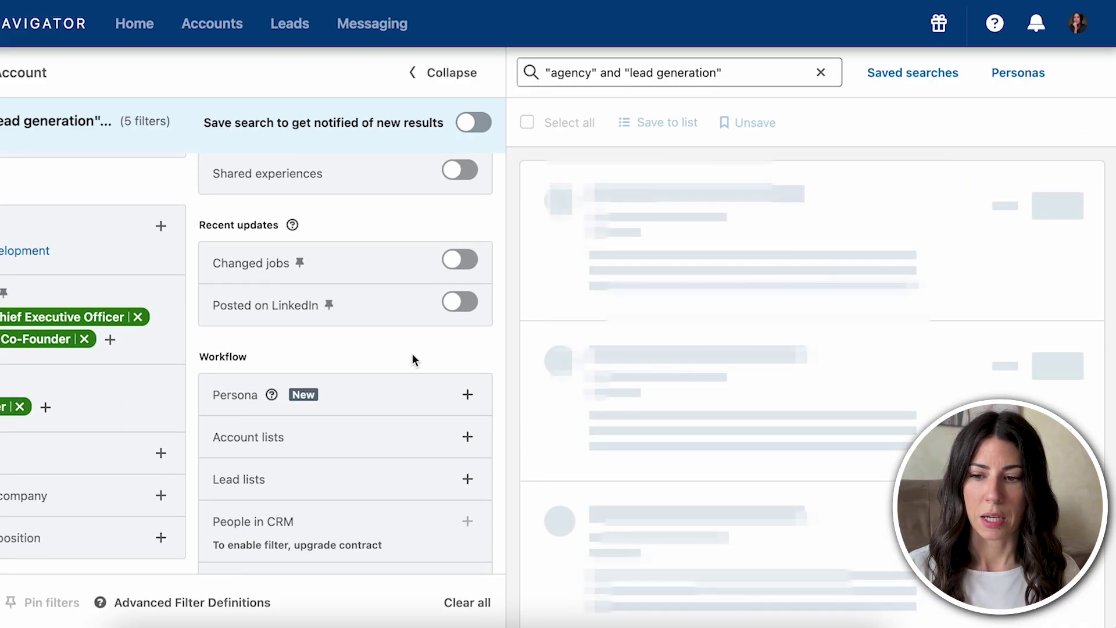
click(458, 308)
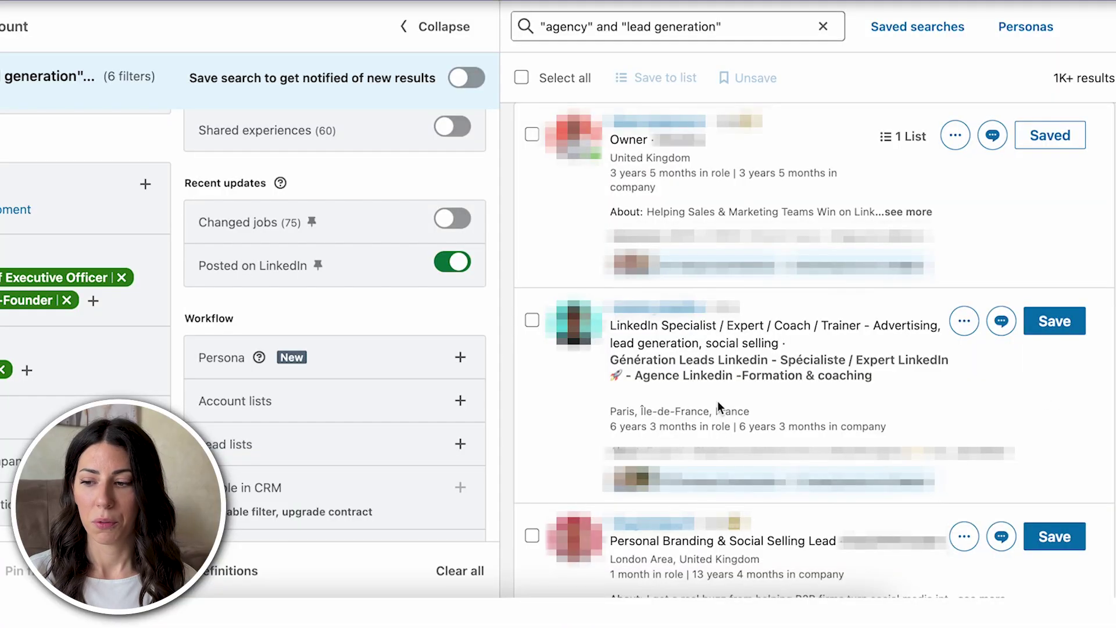
Step: Save the LinkedIn Specialist / Expert / Coach / Trainer lead in Paris from the results and browse the available lead lists
scroll(719, 405, down, 3)
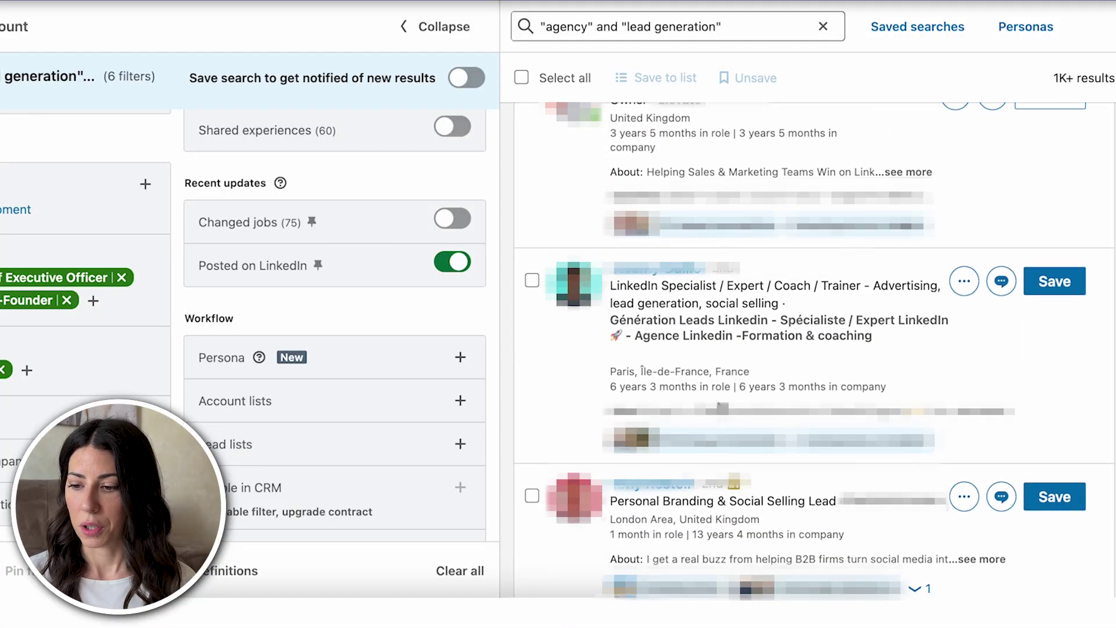
scroll(653, 419, down, 2)
scroll(806, 372, up, 5)
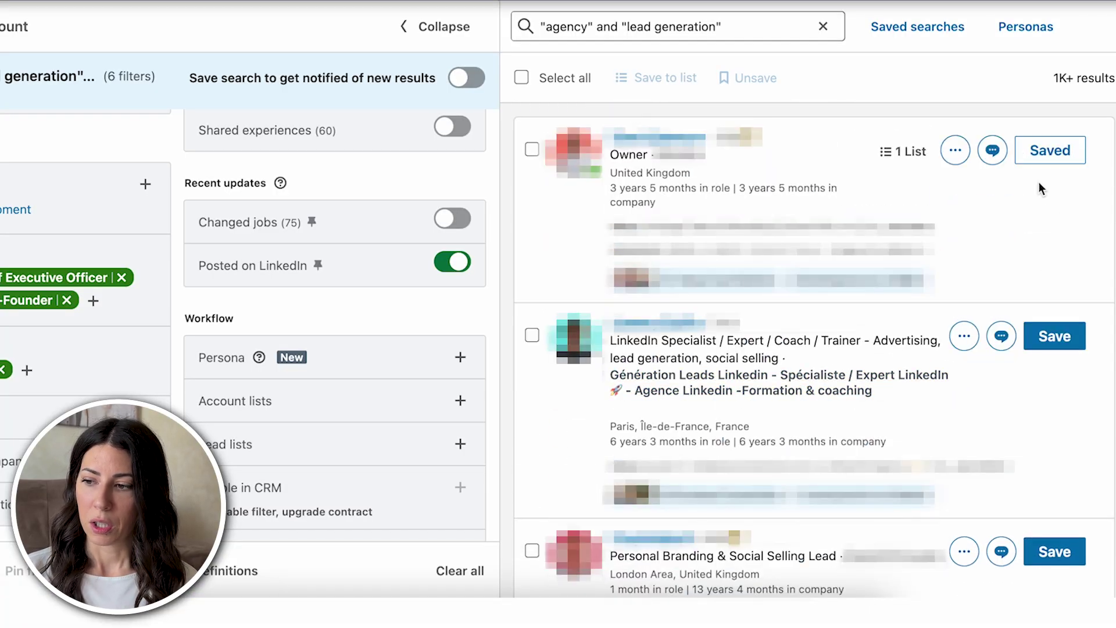
click(1055, 336)
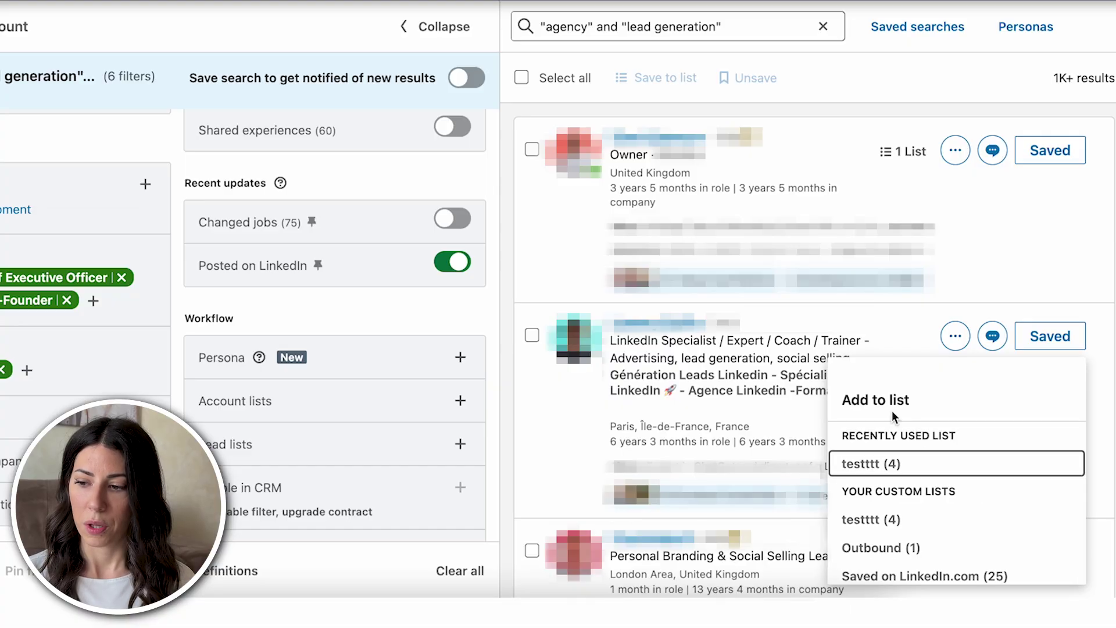
scroll(964, 468, down, 5)
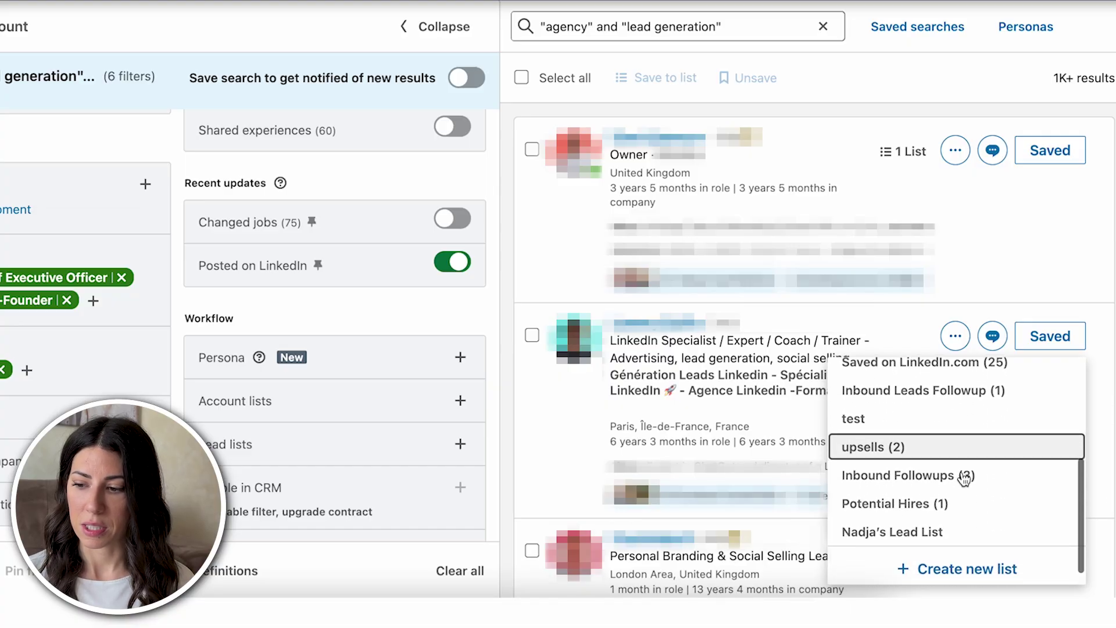
scroll(965, 478, down, 1)
click(994, 366)
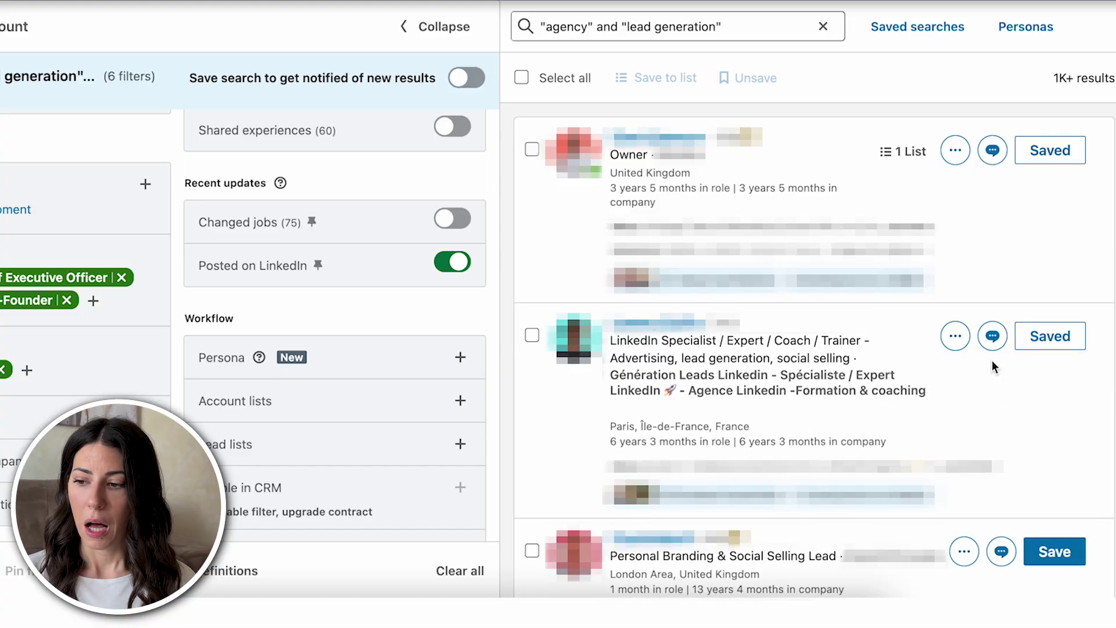
Step: Check the saved lead's further actions and open a new message to the lead, closing it unsent
click(955, 336)
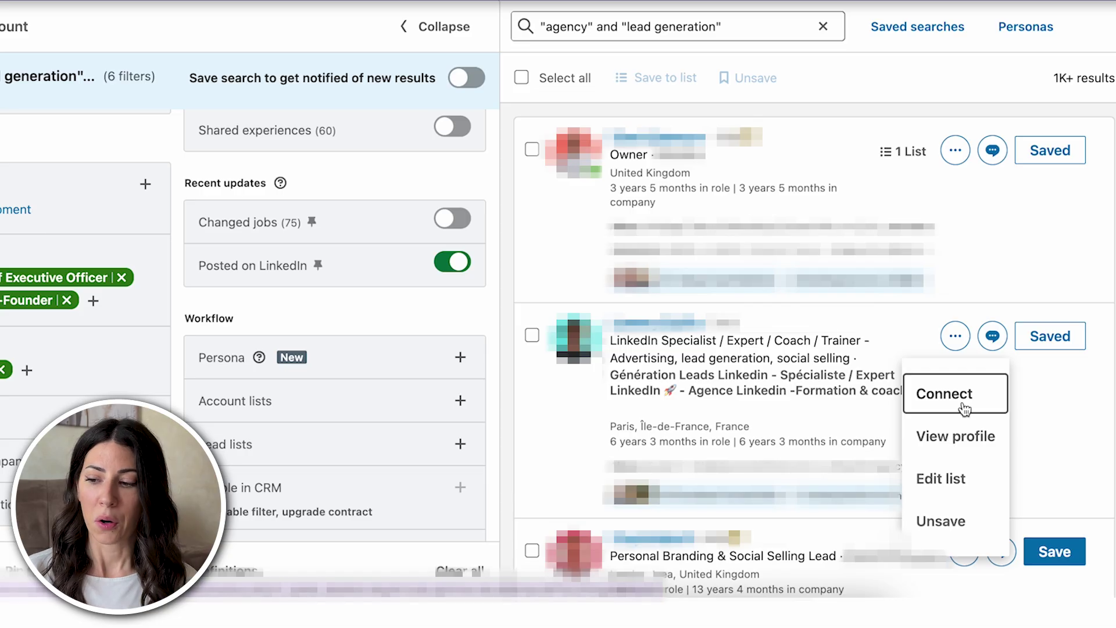
click(992, 351)
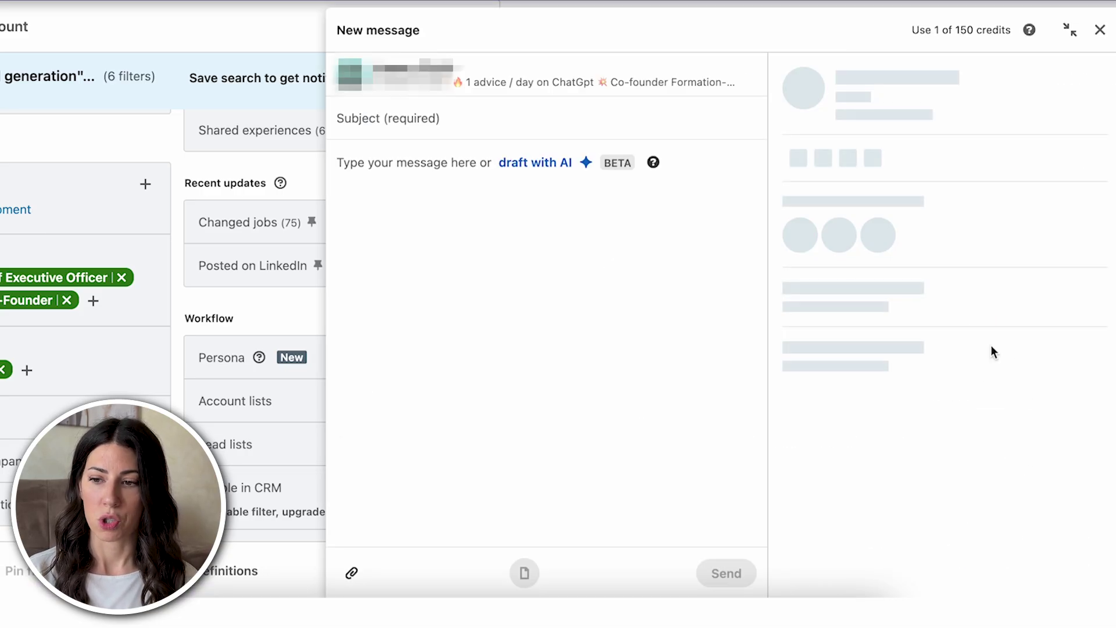
click(1100, 30)
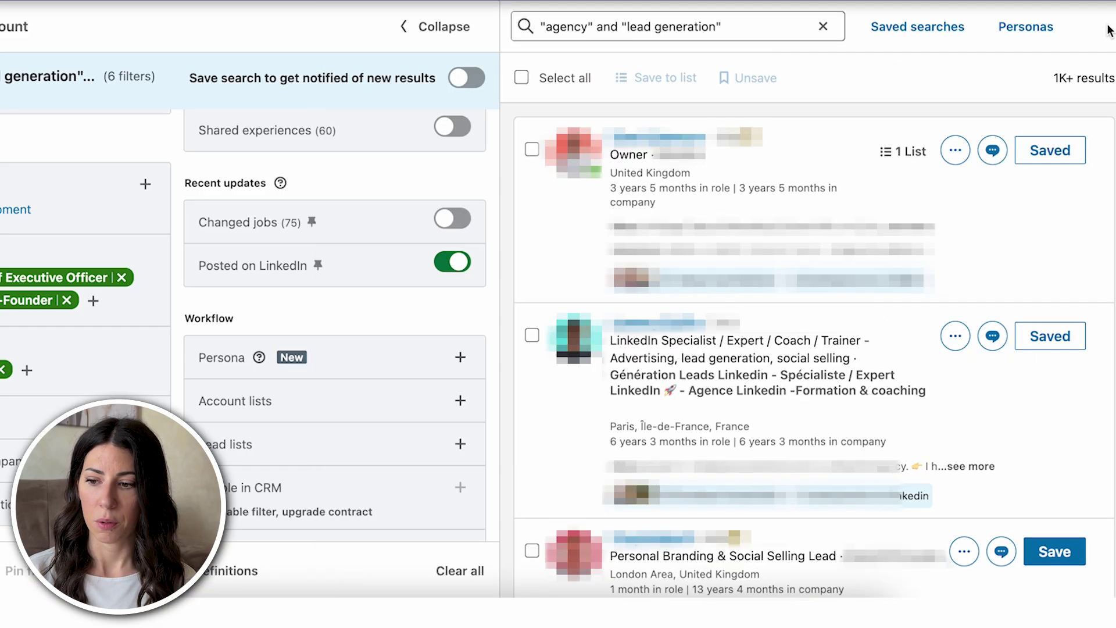
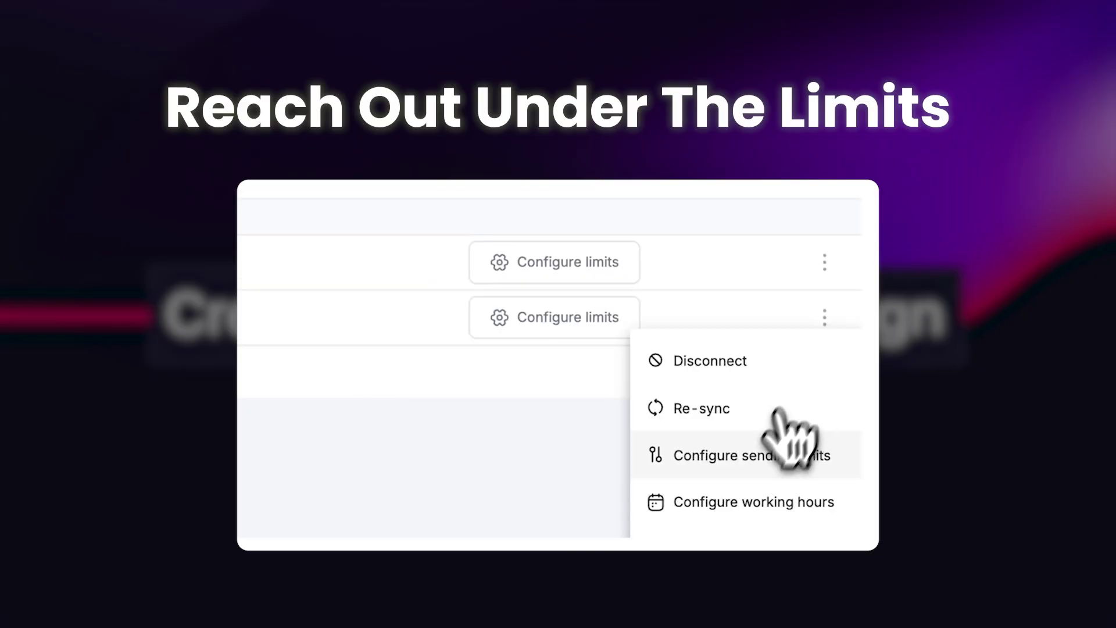
click(743, 457)
drag(627, 229, 539, 239)
Step: Open the Preply account page from the accounts list and go to its Relationship explorer
scroll(541, 240, down, 5)
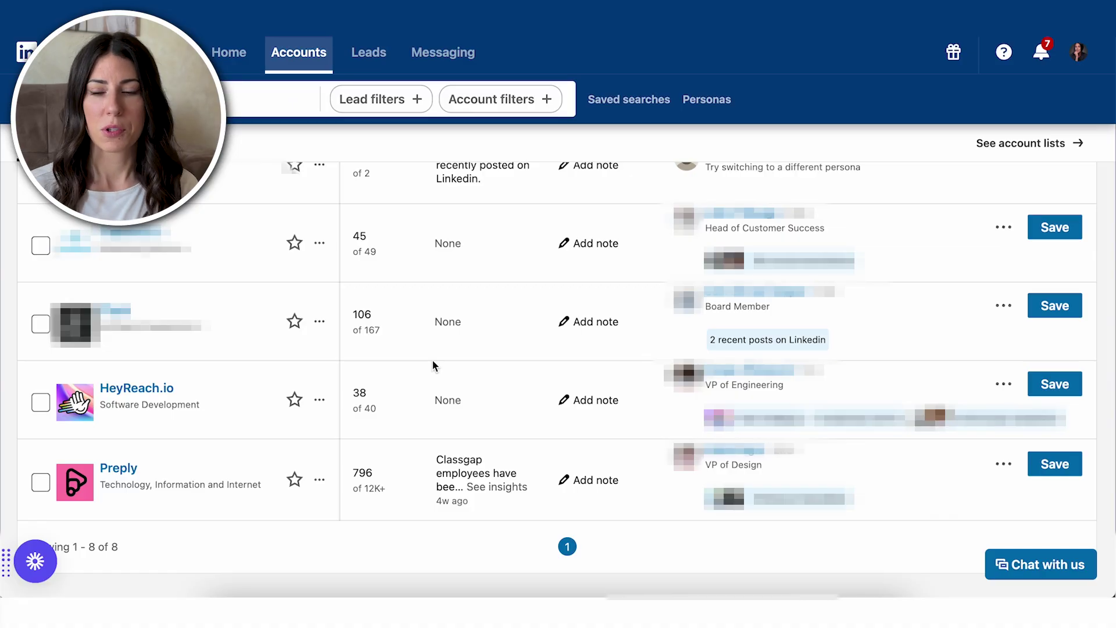
click(128, 472)
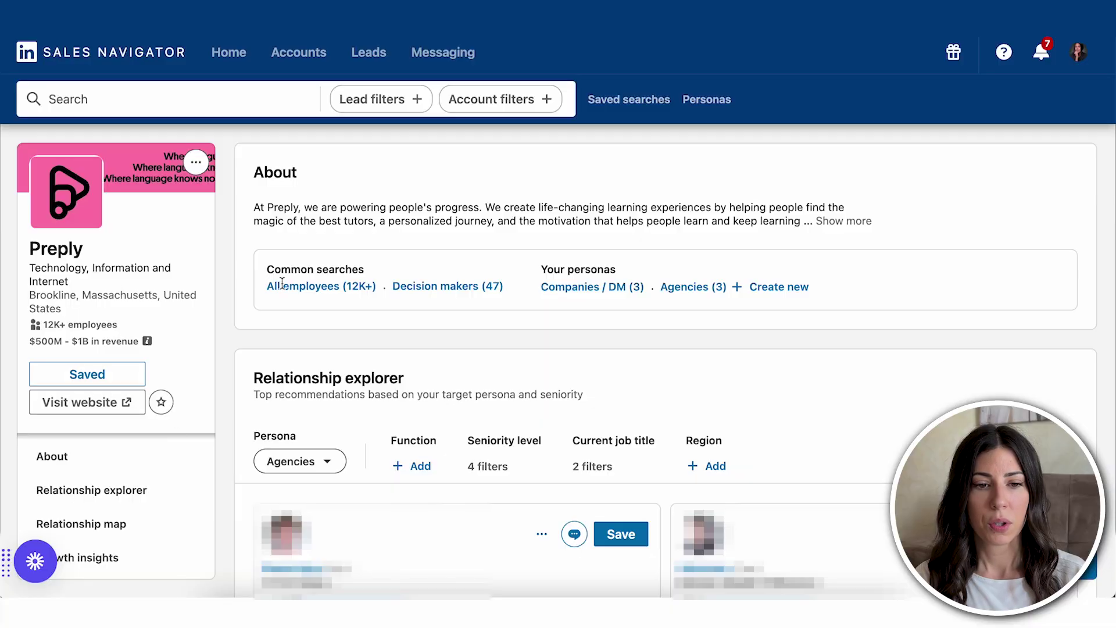
scroll(191, 407, down, 2)
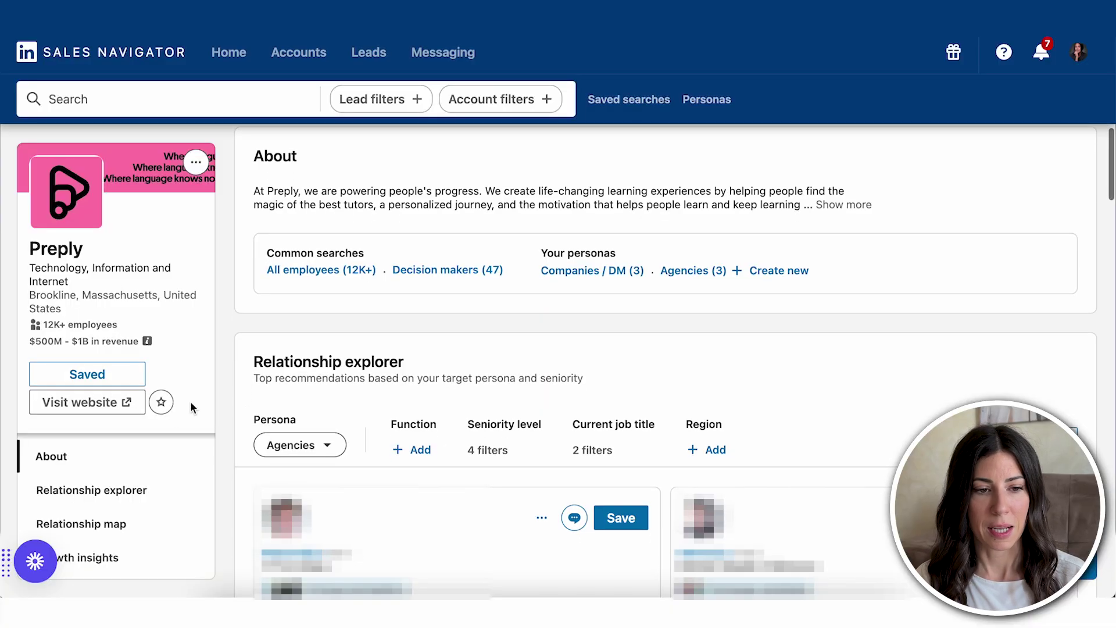
scroll(255, 443, down, 5)
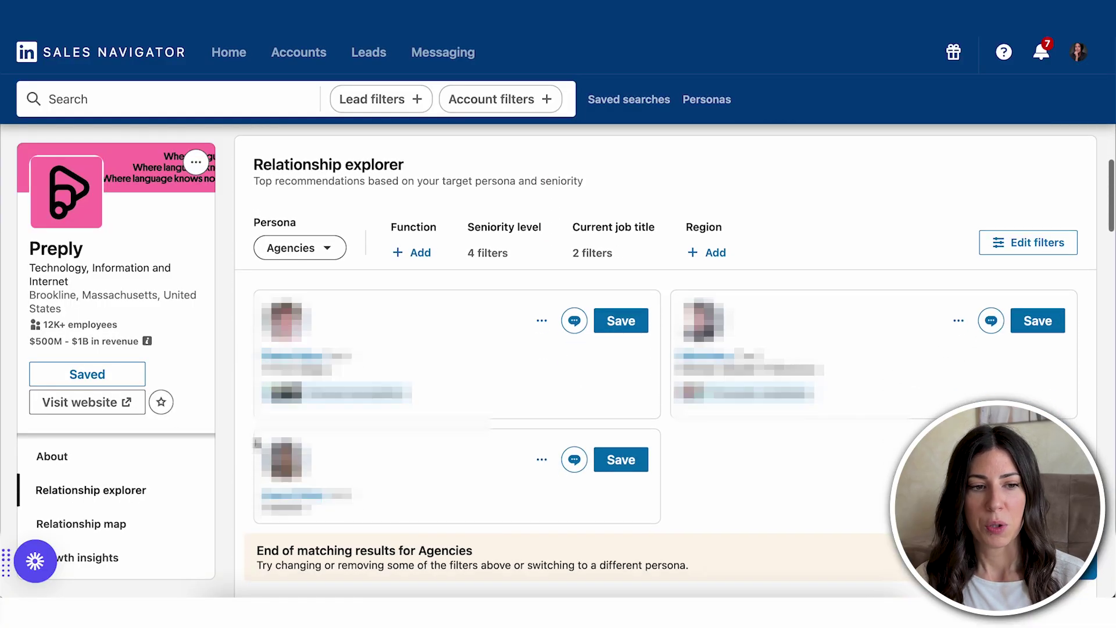
scroll(256, 443, down, 1)
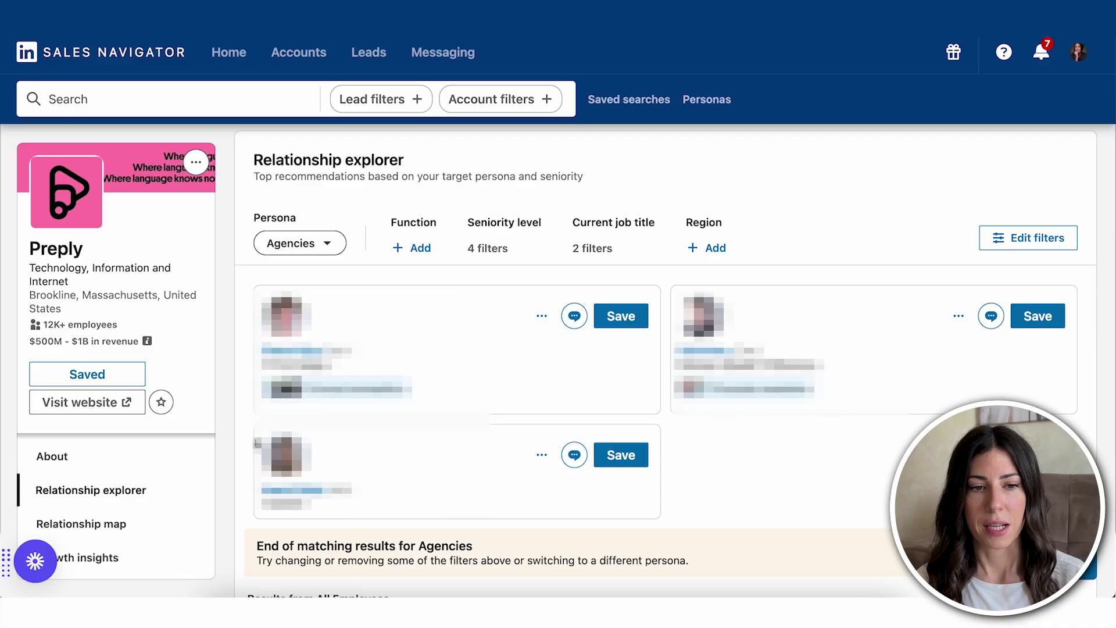
drag(255, 161, 409, 166)
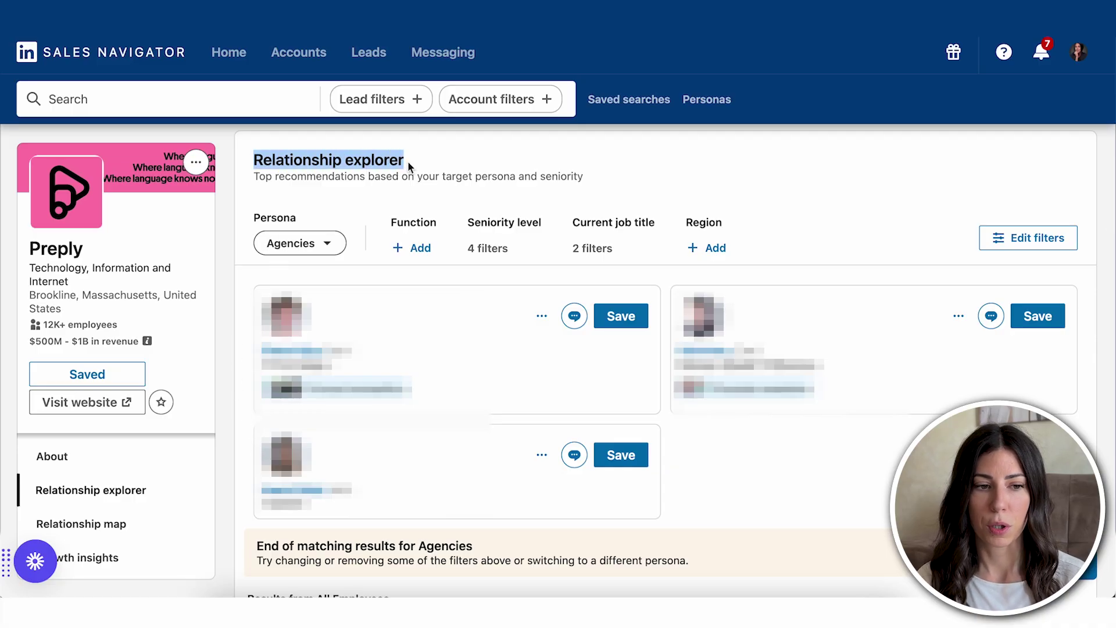
scroll(442, 175, down, 1)
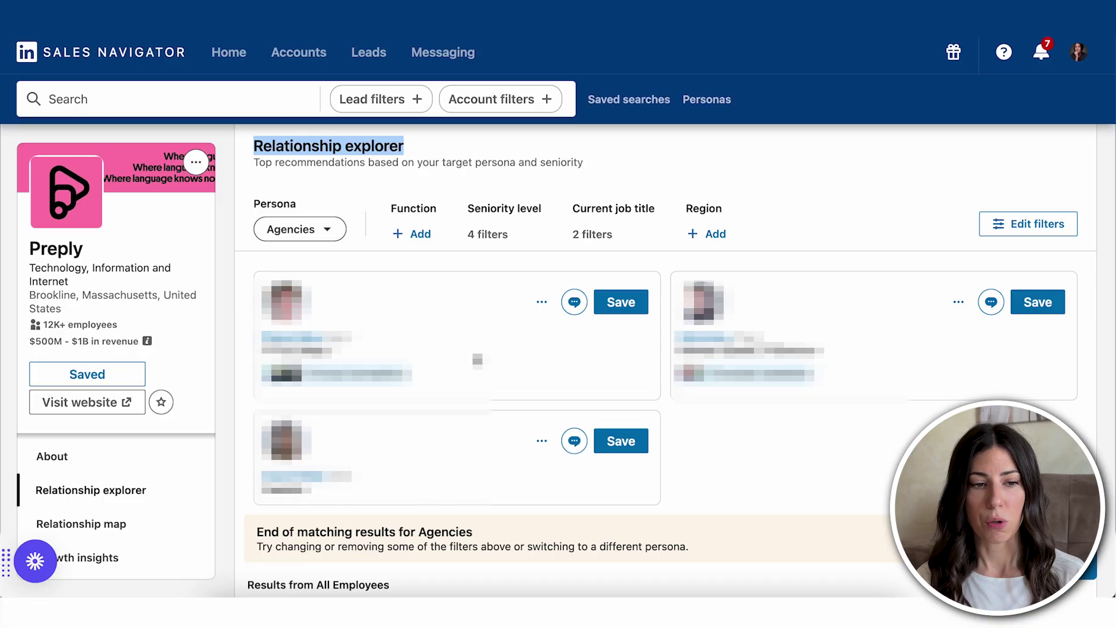
Step: Check the persona options in Preply's Relationship explorer and examine the recommended leads, including those from all employees
click(331, 228)
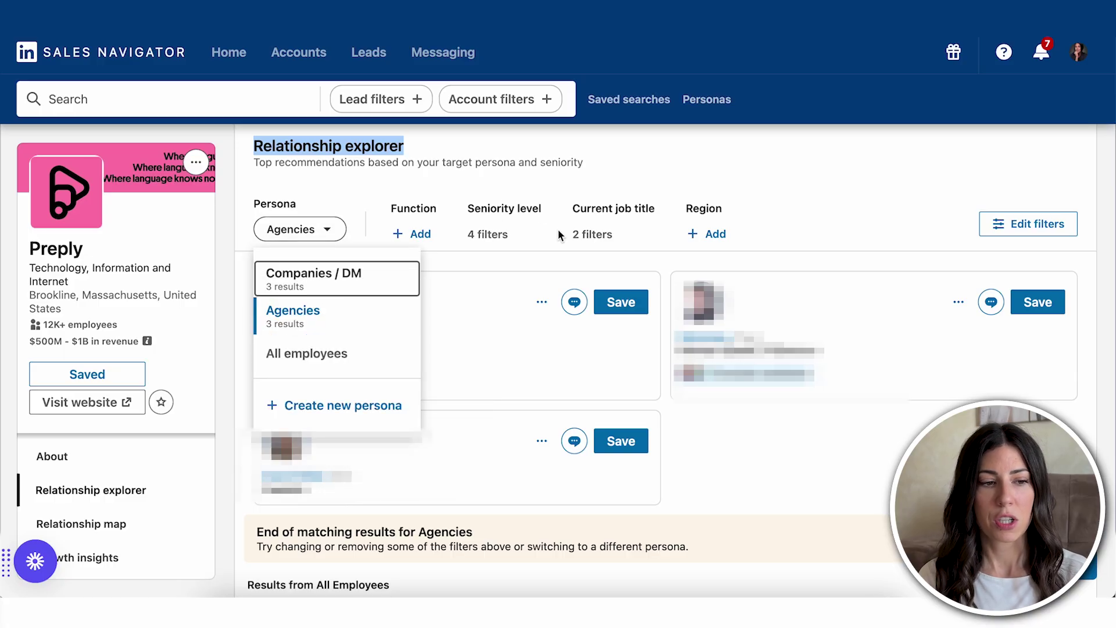
click(760, 228)
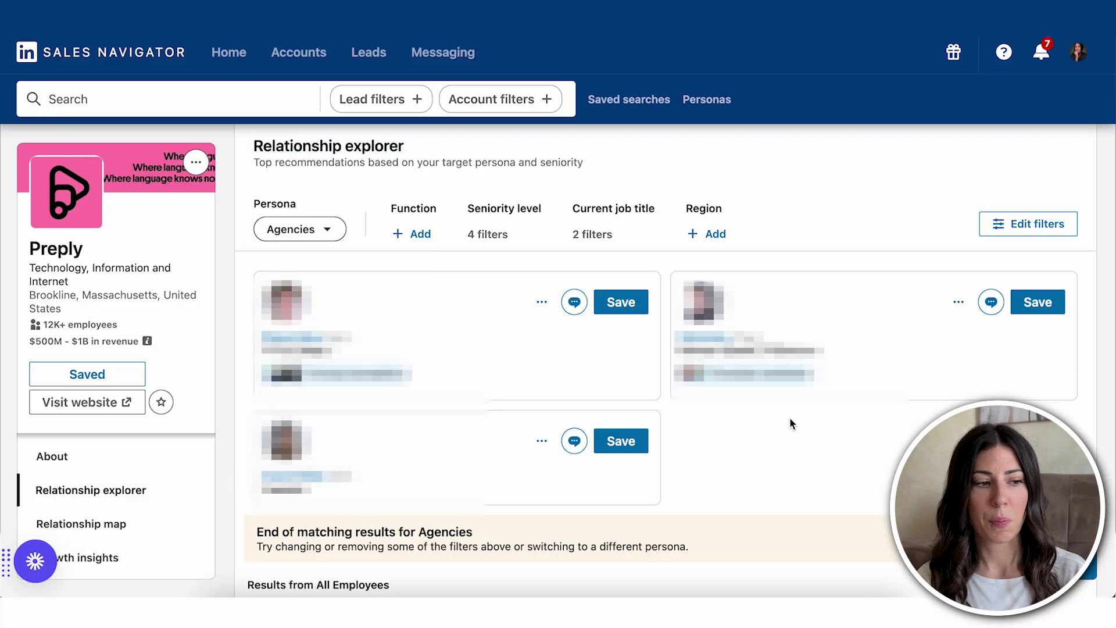
scroll(790, 423, down, 1)
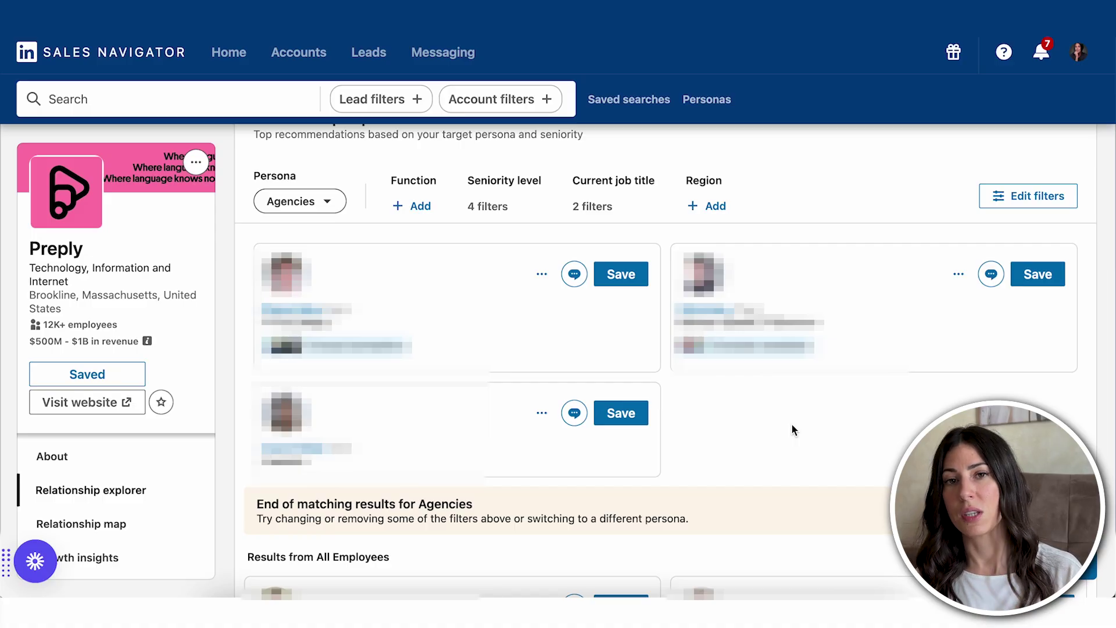
scroll(791, 430, down, 5)
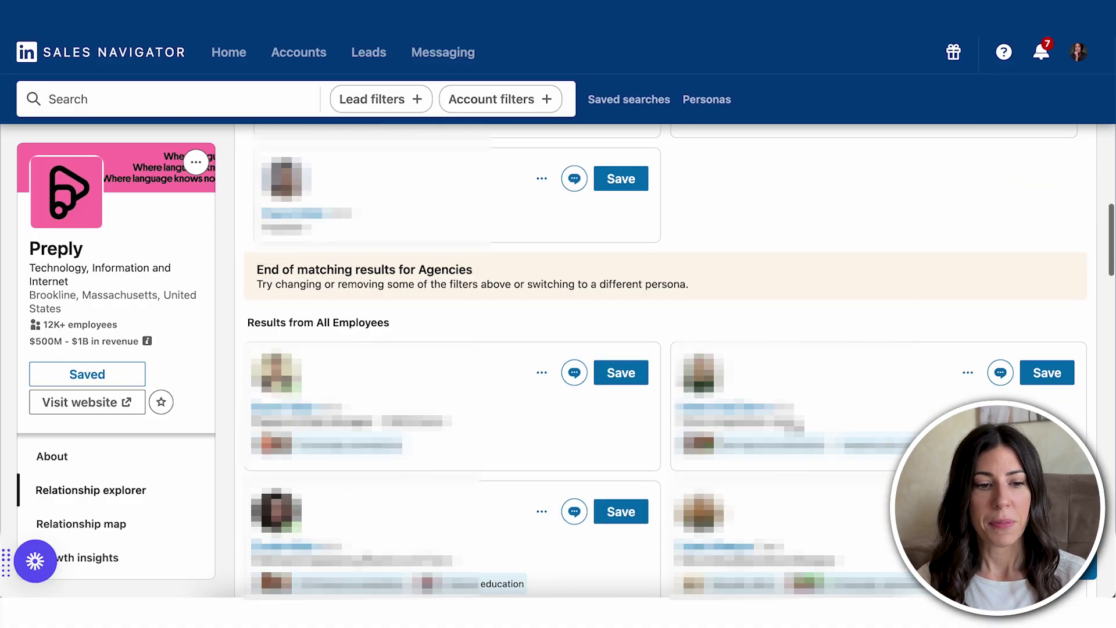
Step: Add the saved lead beneath the existing card on the Preply Relationship Map, and add the first recommended lead beside it
scroll(546, 424, down, 8)
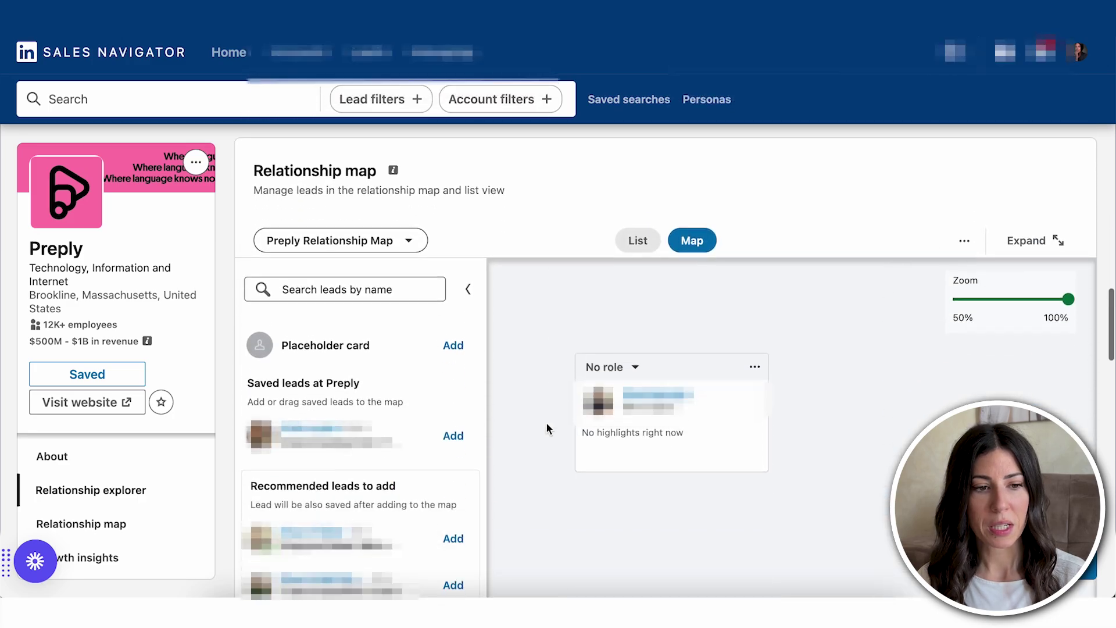
scroll(491, 455, down, 1)
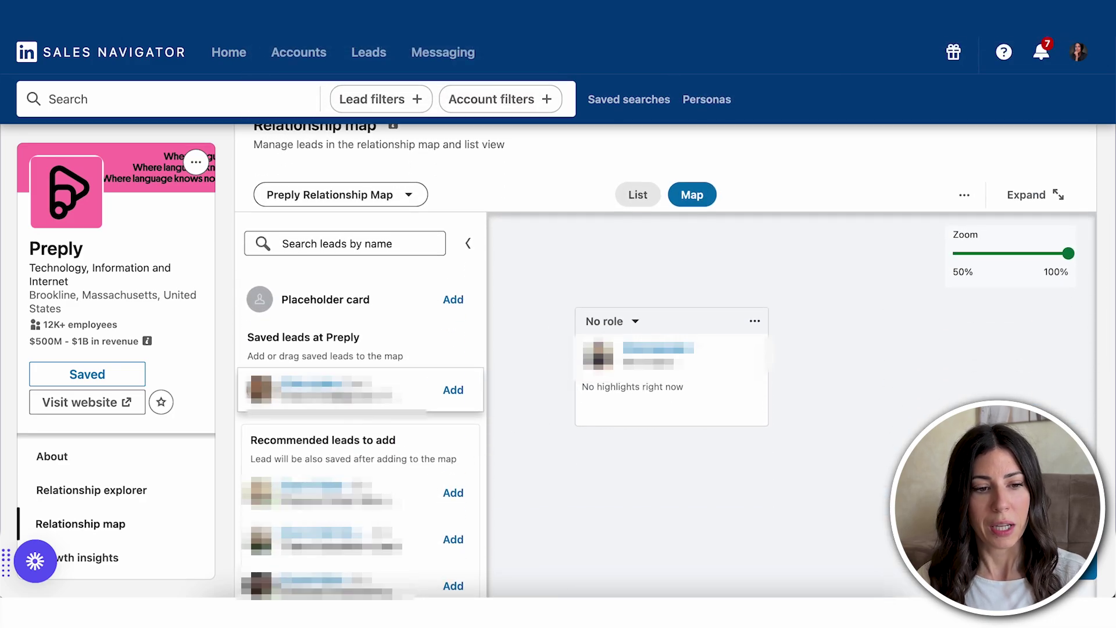
drag(334, 395, 637, 327)
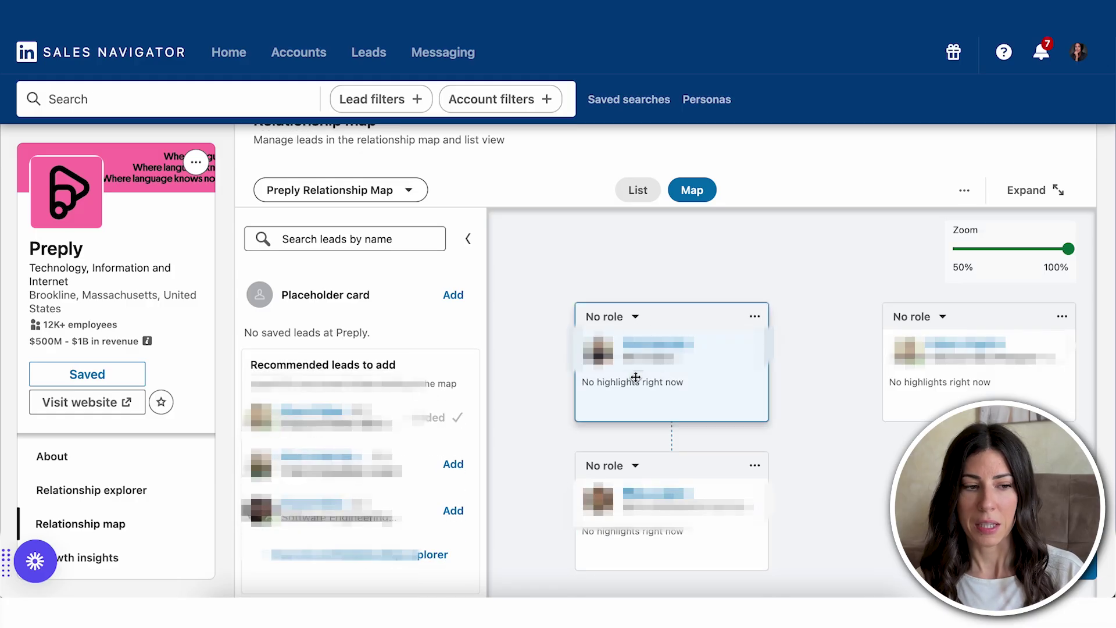
Step: Set the upper lead's role to Decision maker on the relationship map and assign a role to the lead beneath it
click(635, 320)
click(622, 366)
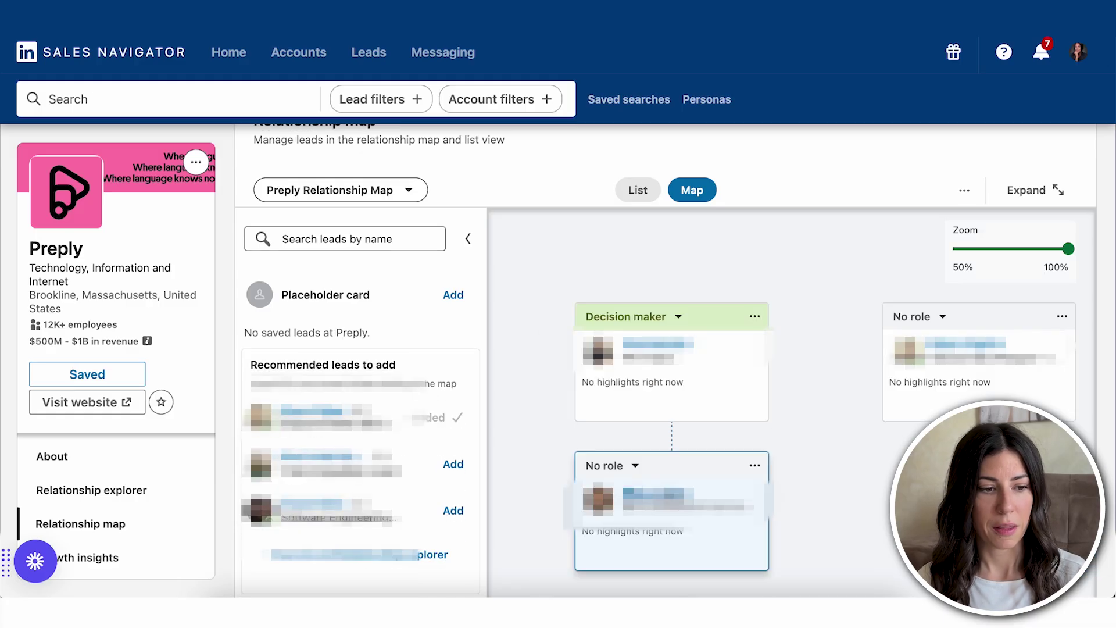
click(638, 466)
click(608, 537)
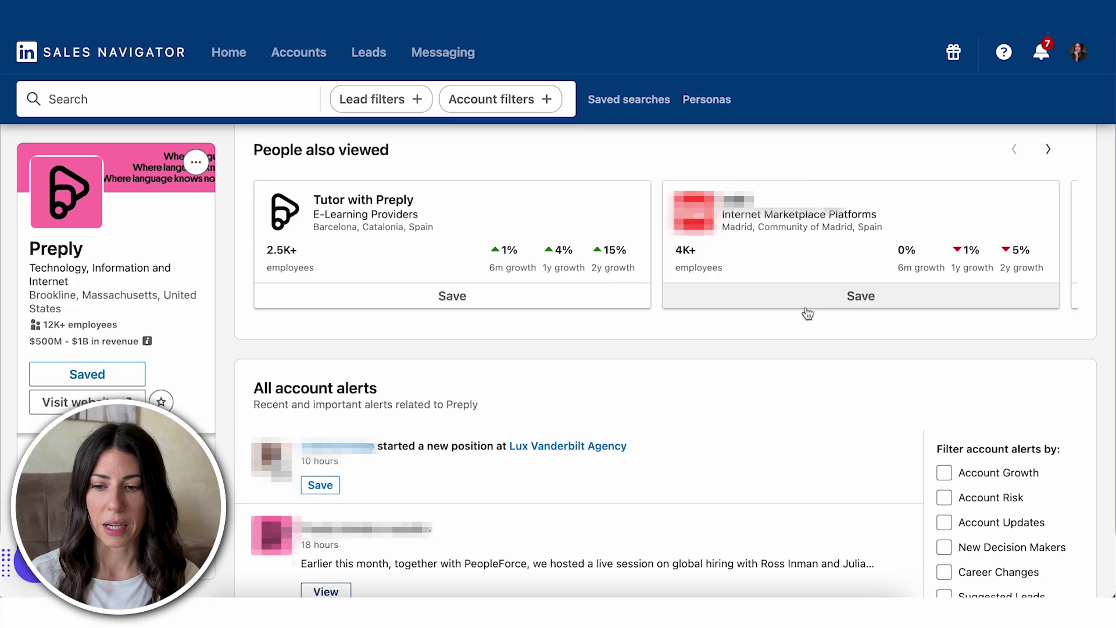
scroll(383, 401, down, 2)
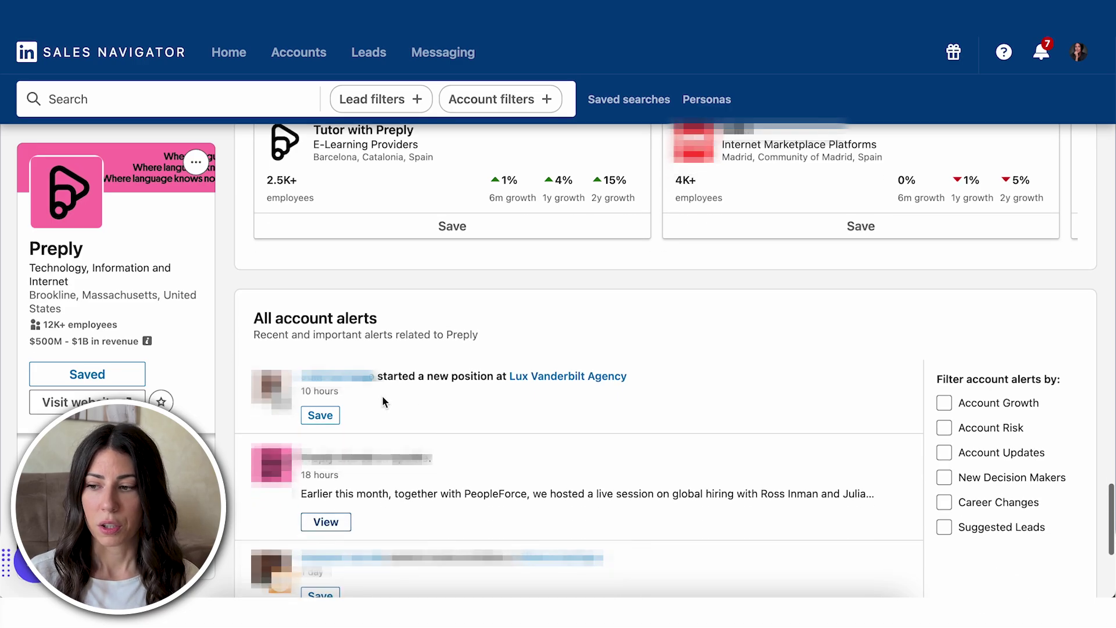
scroll(1015, 483, down, 2)
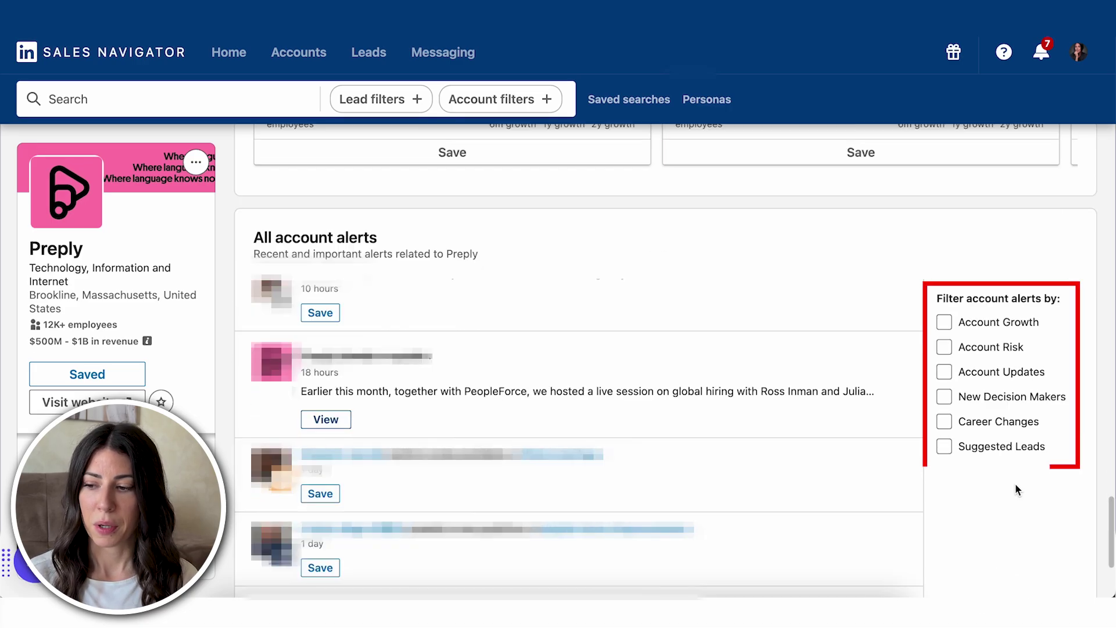
scroll(1015, 483, down, 1)
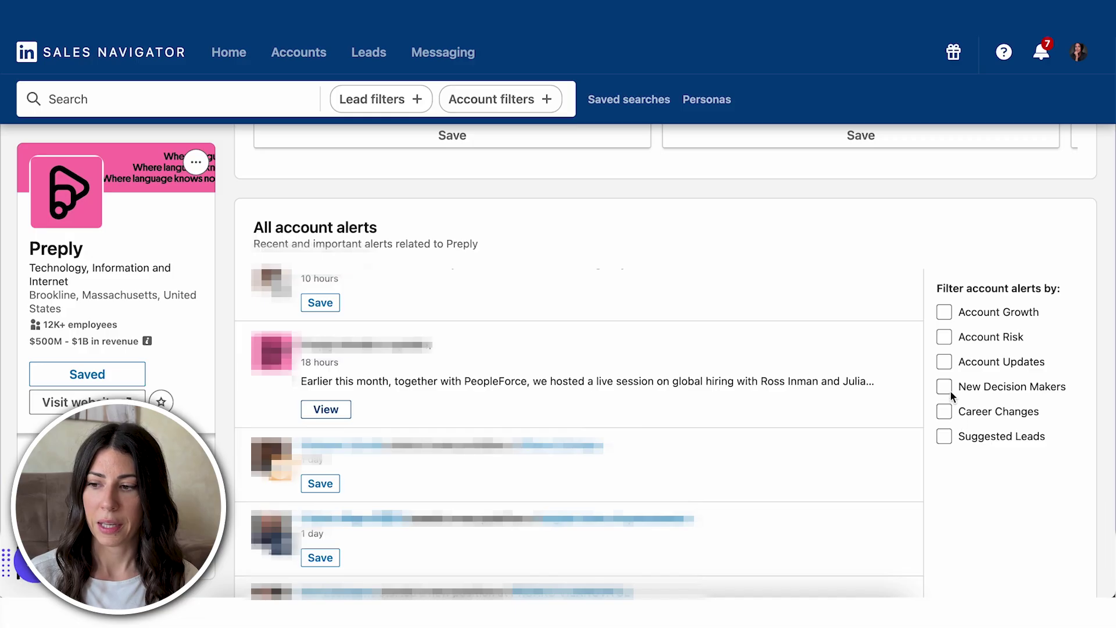
click(950, 392)
click(950, 392)
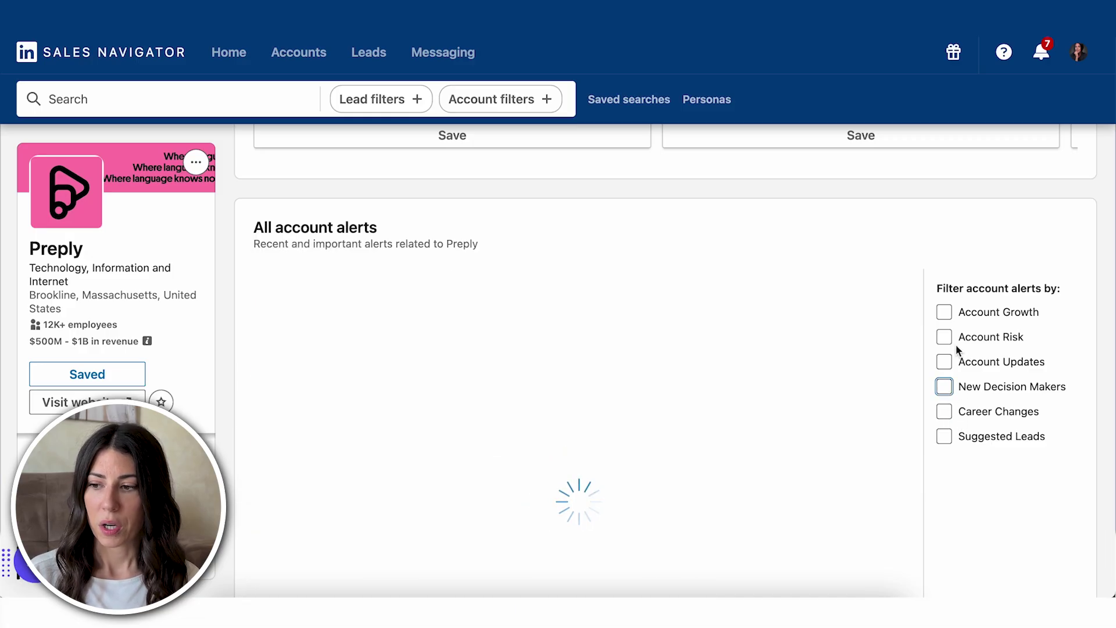
click(944, 312)
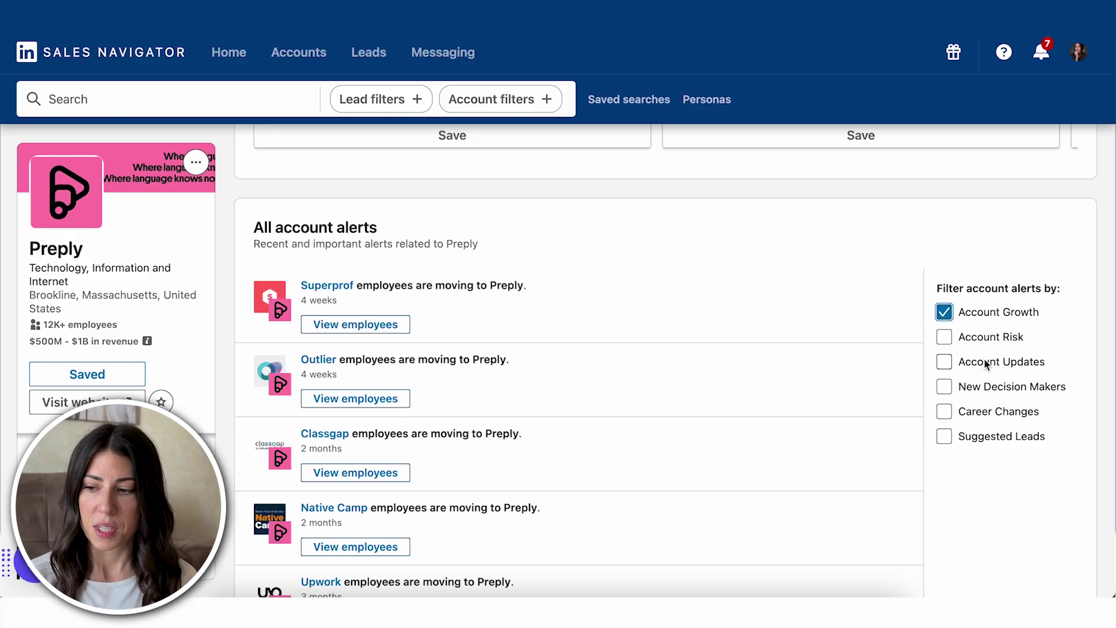
click(943, 362)
click(944, 313)
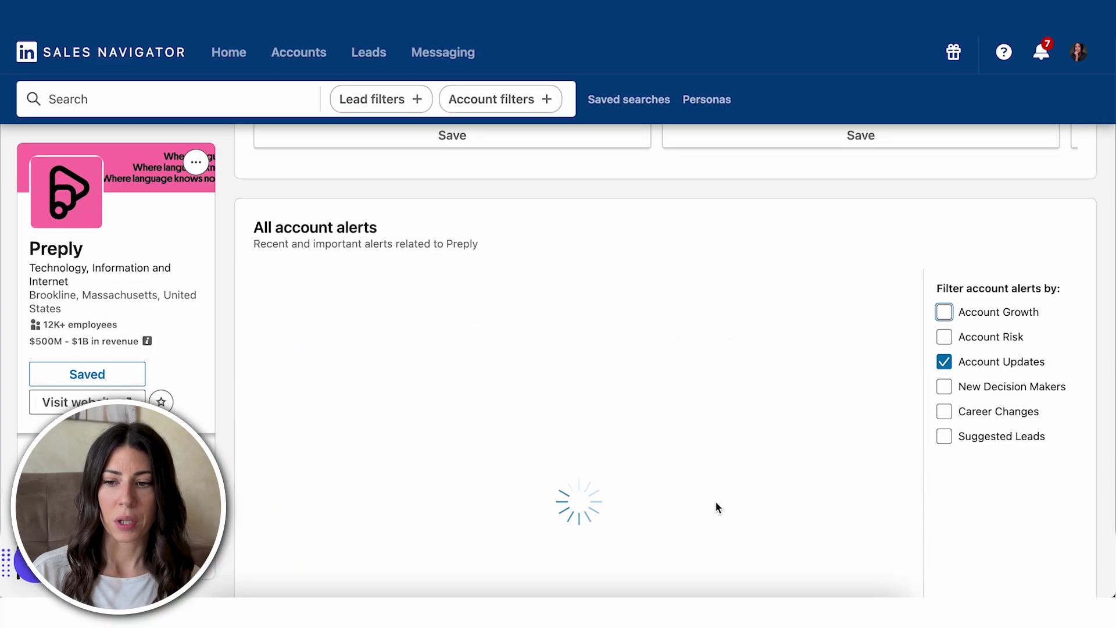
scroll(563, 554, down, 1)
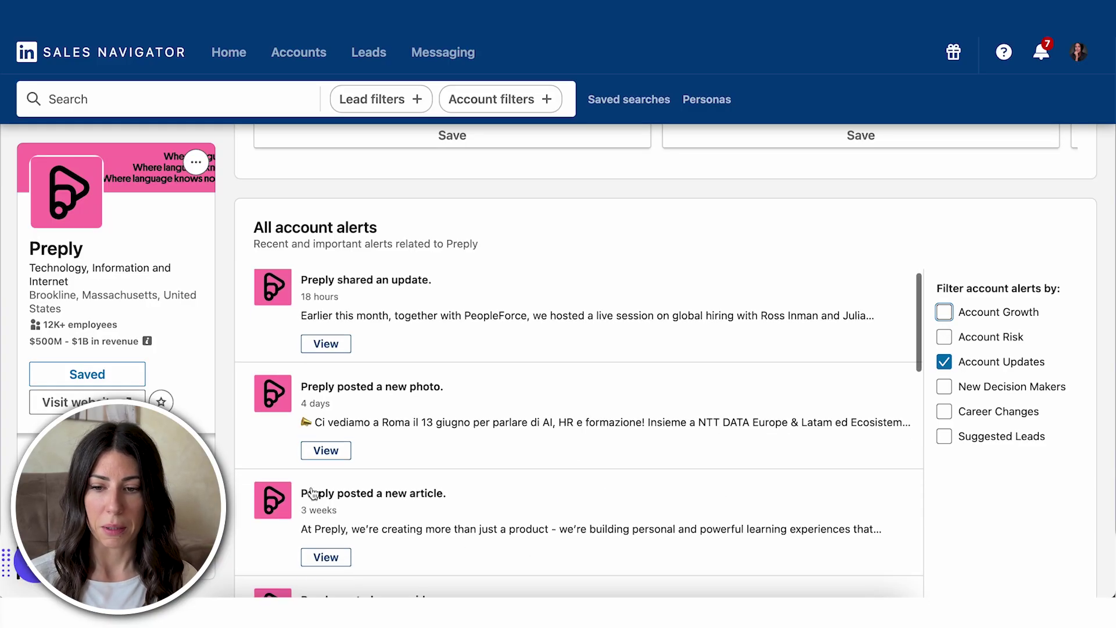